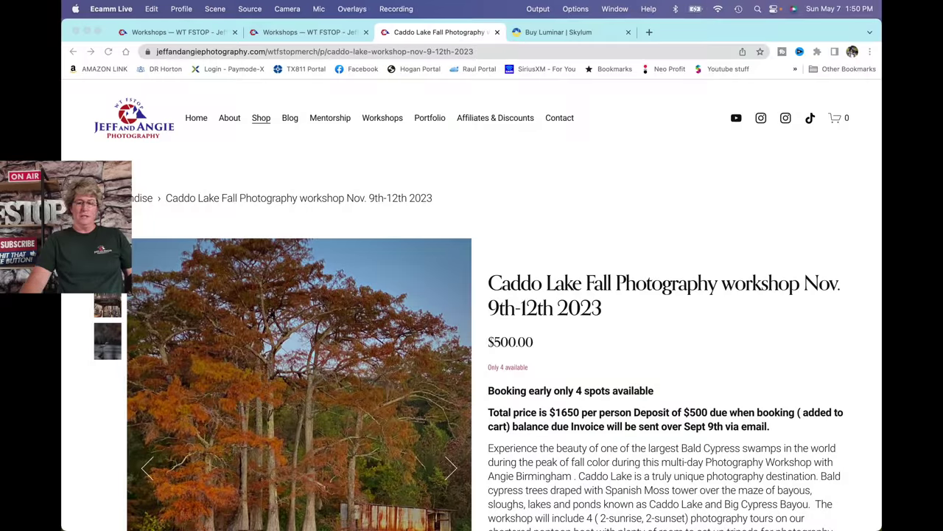
- Bring Chrome forward and scroll down the Caddo Lake workshop page
left_click(552, 505)
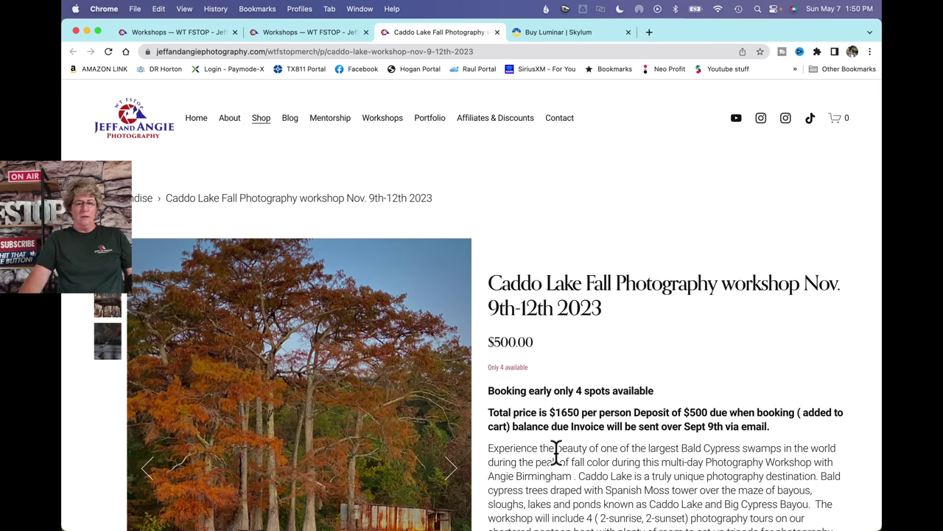
scroll(556, 451, "down", 5)
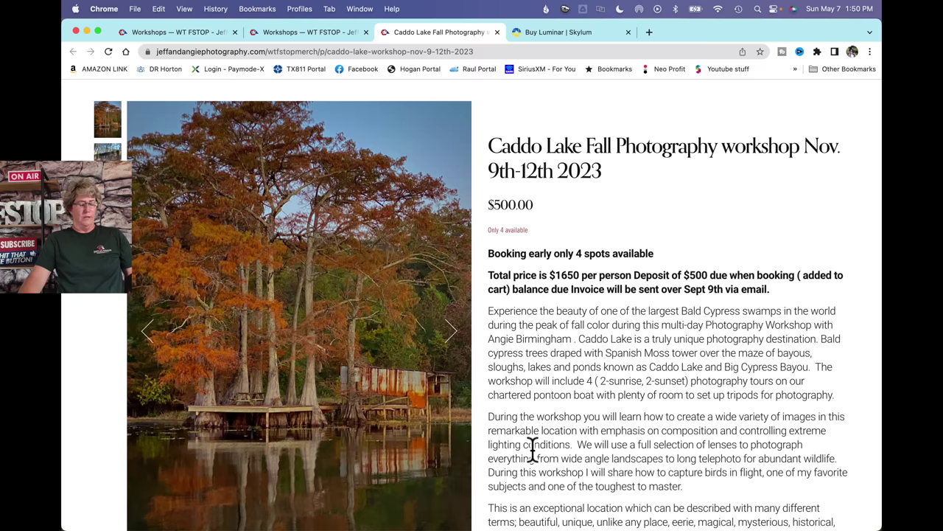
scroll(323, 389, "down", 2)
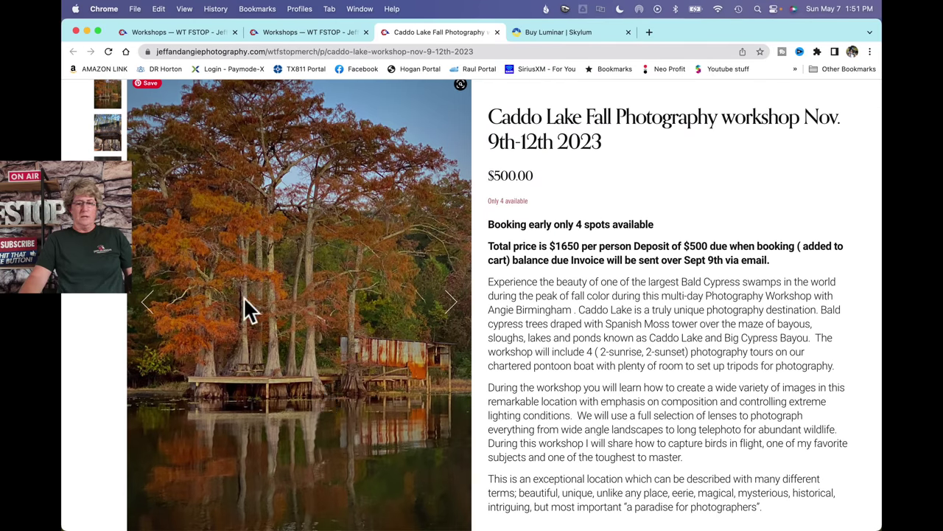
- View the stone ruin and heron gallery photos, then scroll back to the top
left_click(111, 147)
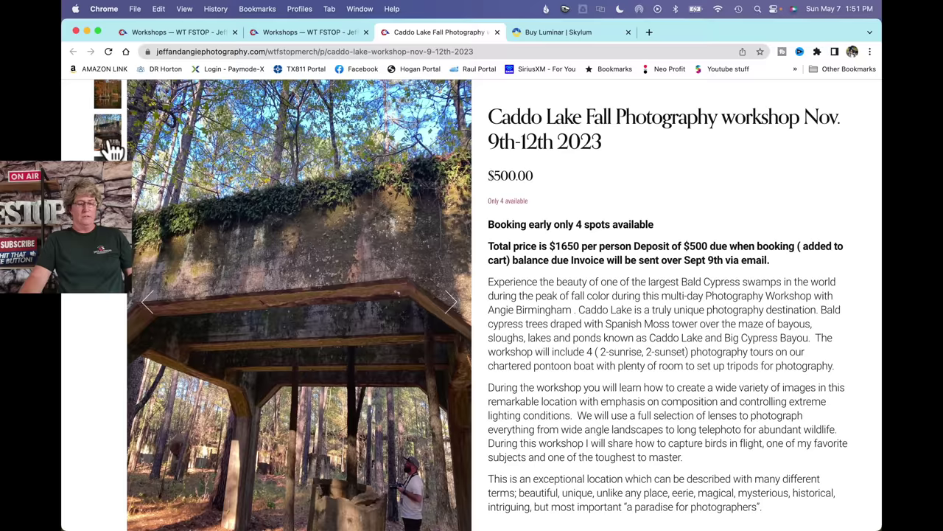
scroll(198, 249, "down", 1)
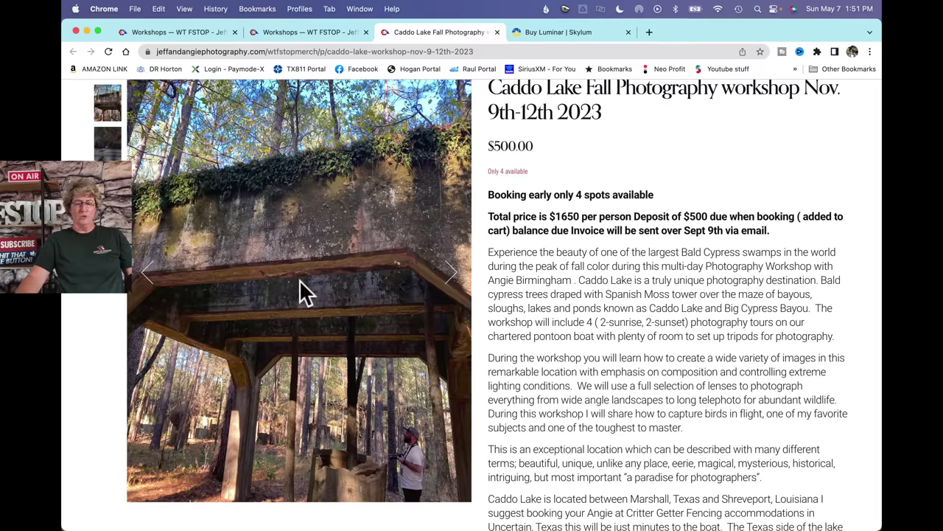
left_click(112, 155)
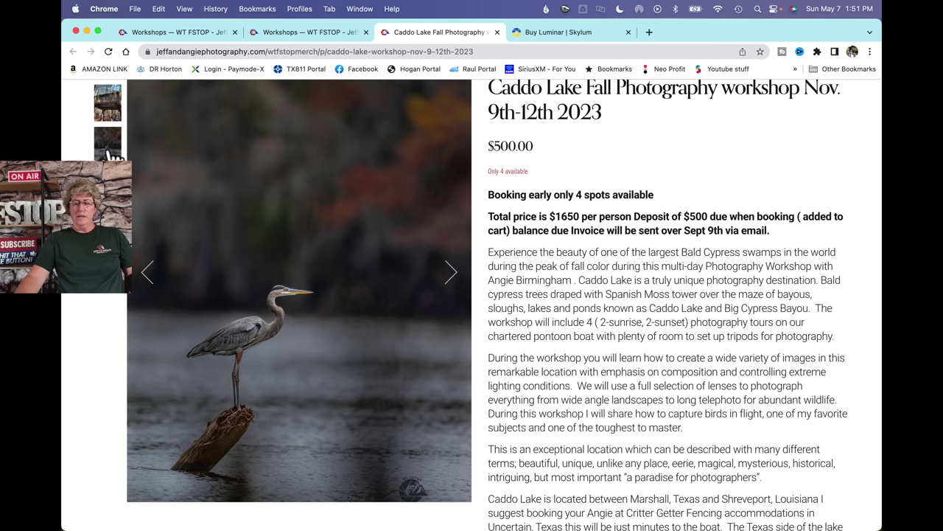
scroll(297, 221, "down", 2)
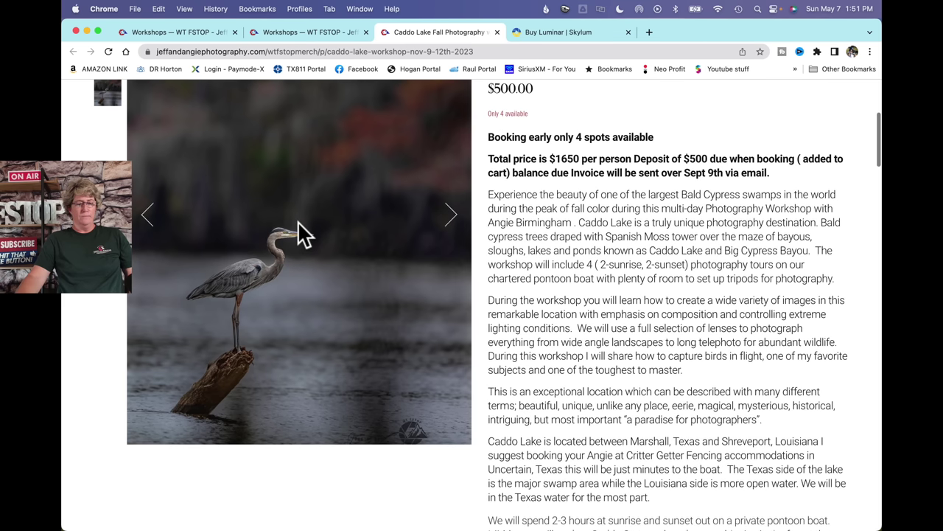
scroll(298, 221, "up", 2)
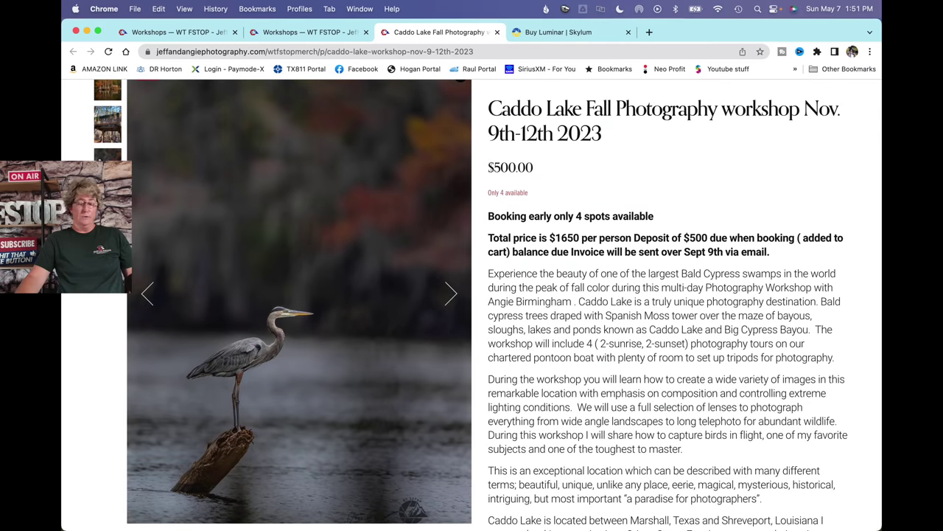
scroll(476, 305, "up", 2)
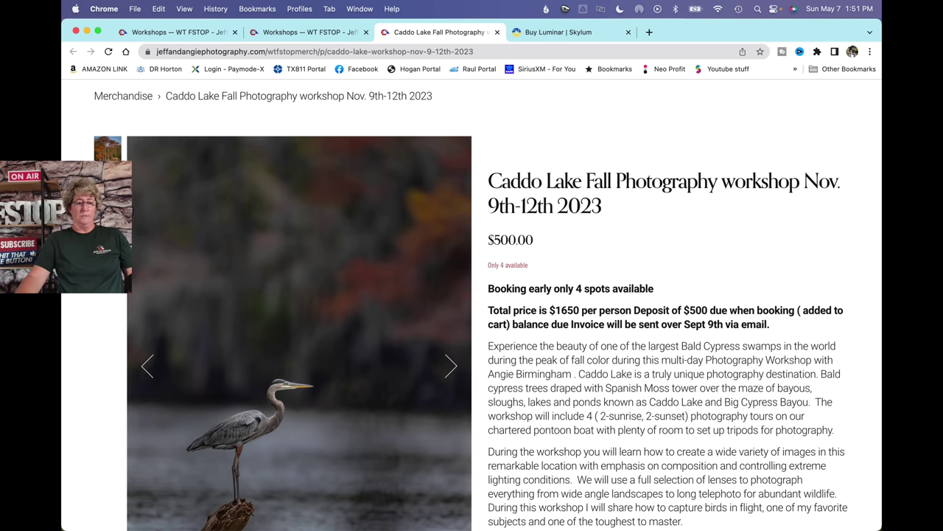
scroll(467, 229, "down", 3)
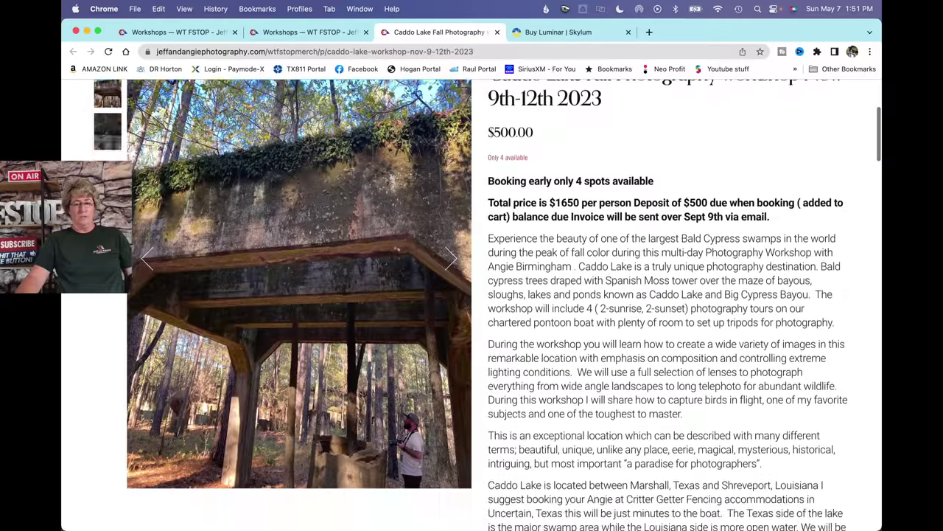
scroll(467, 229, "up", 6)
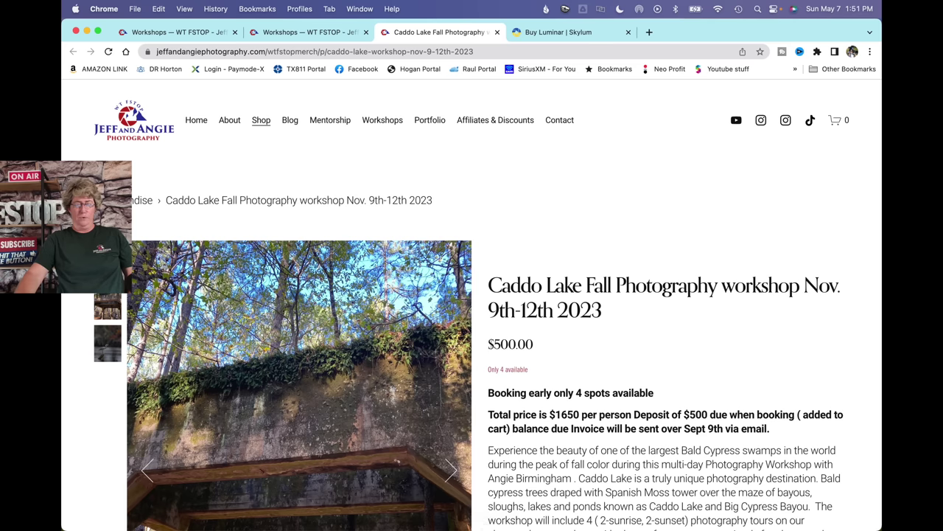
mouse_move(453, 508)
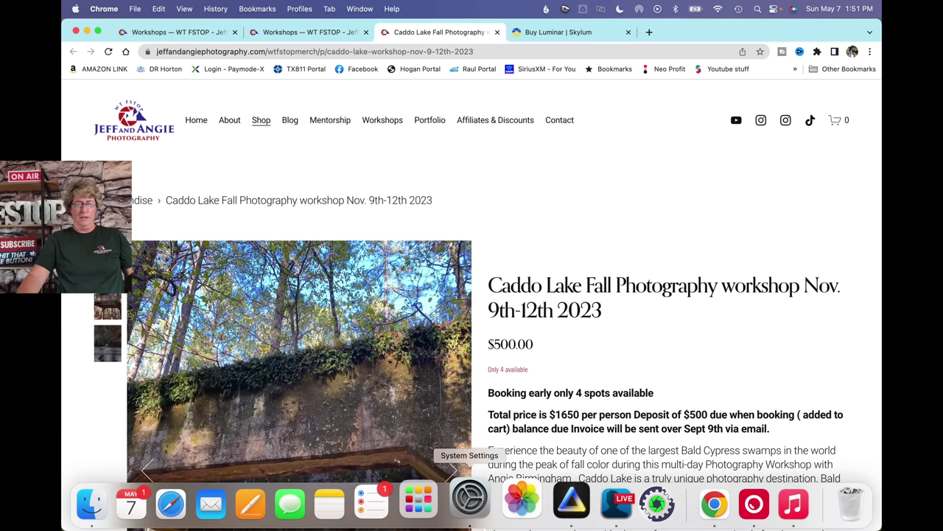
- Switch to Luminar Neo and return from the single photo to the catalog grid
left_click(553, 502)
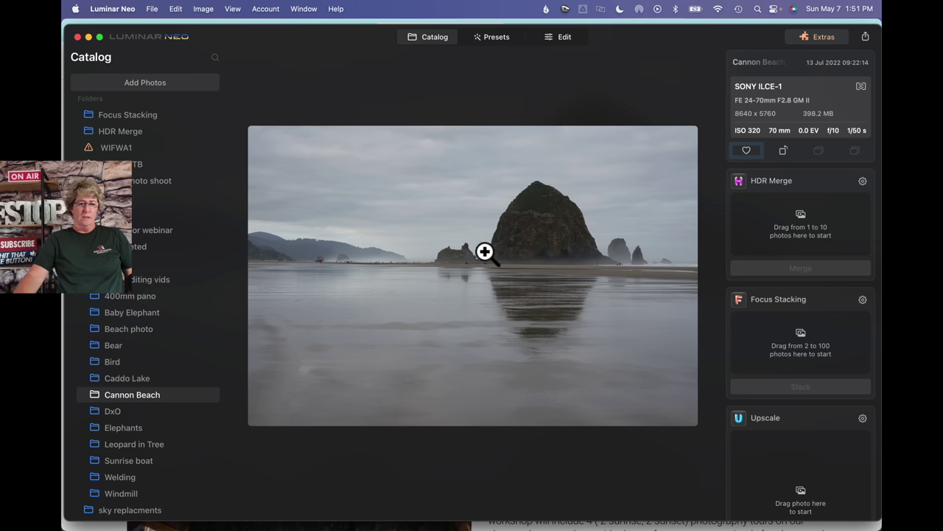
left_click(424, 40)
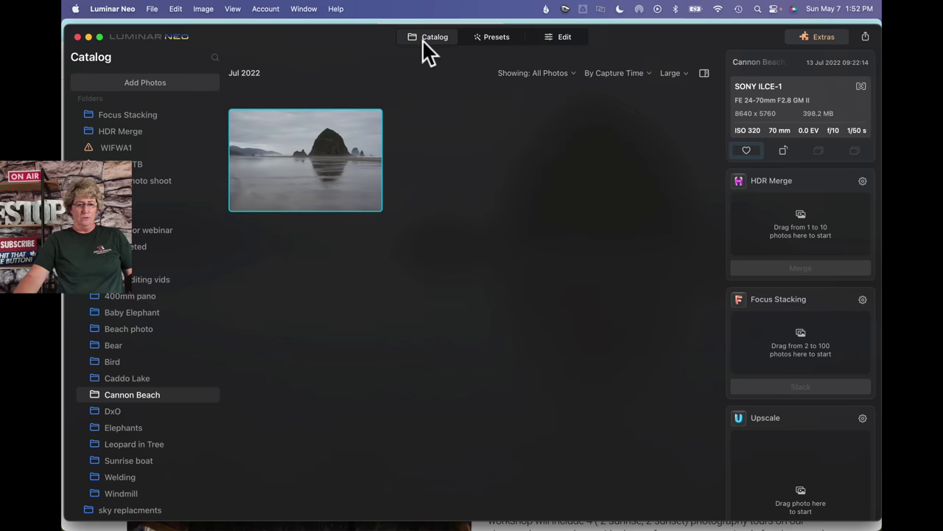
- Merge the haystack photo via HDR Merge and drag the result into the Cannon Beach folder
left_click_drag(260, 162, 763, 229)
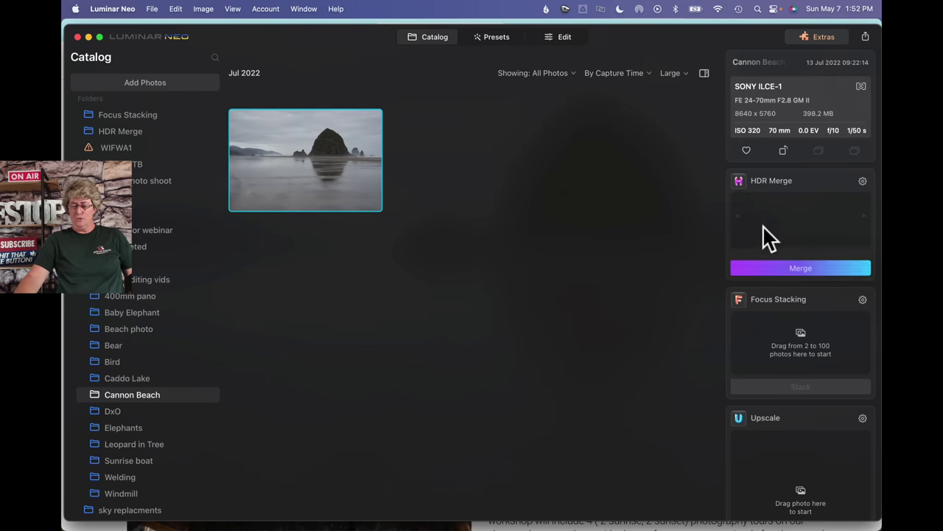
left_click(804, 270)
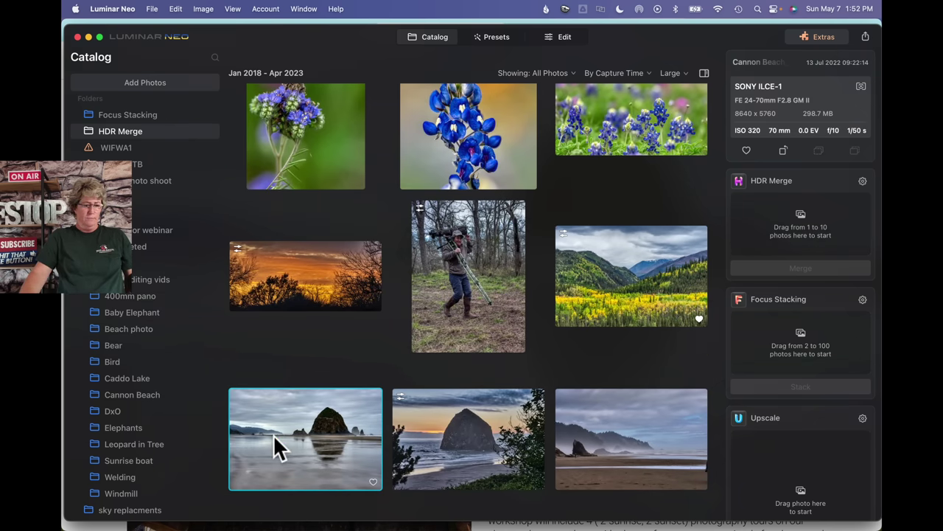
scroll(279, 448, "down", 2)
scroll(279, 448, "down", 1)
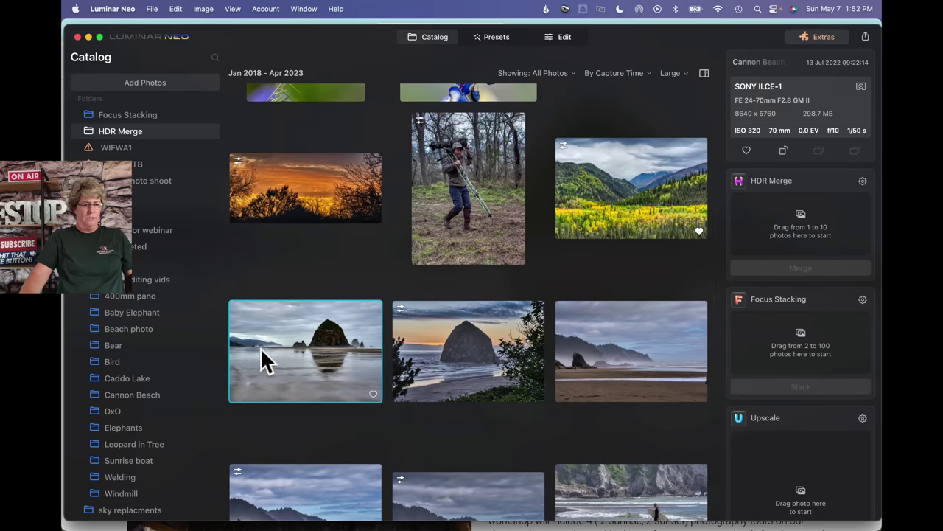
scroll(263, 311, "up", 1)
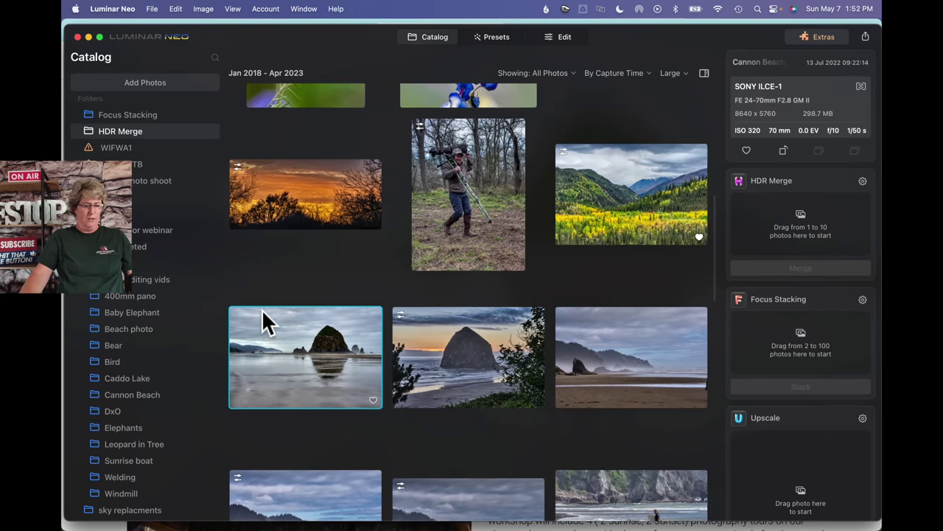
scroll(333, 379, "down", 1)
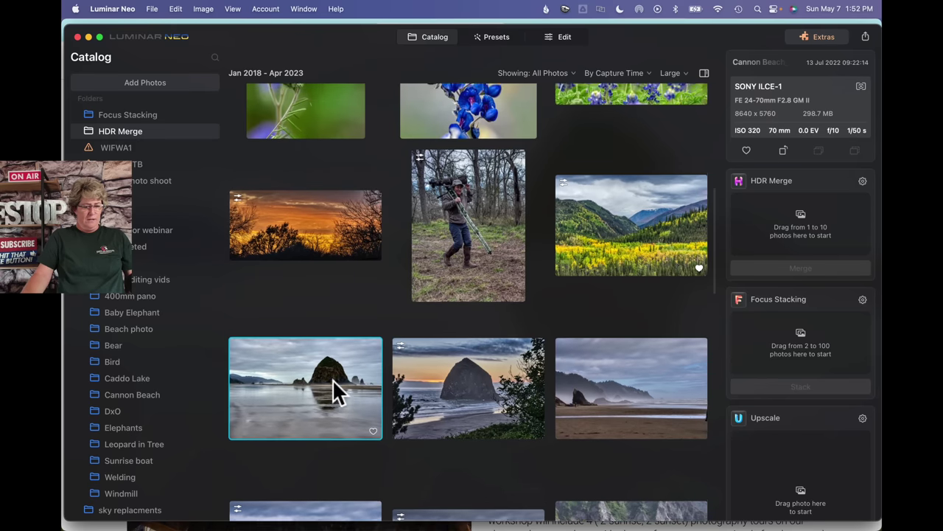
left_click_drag(332, 379, 177, 395)
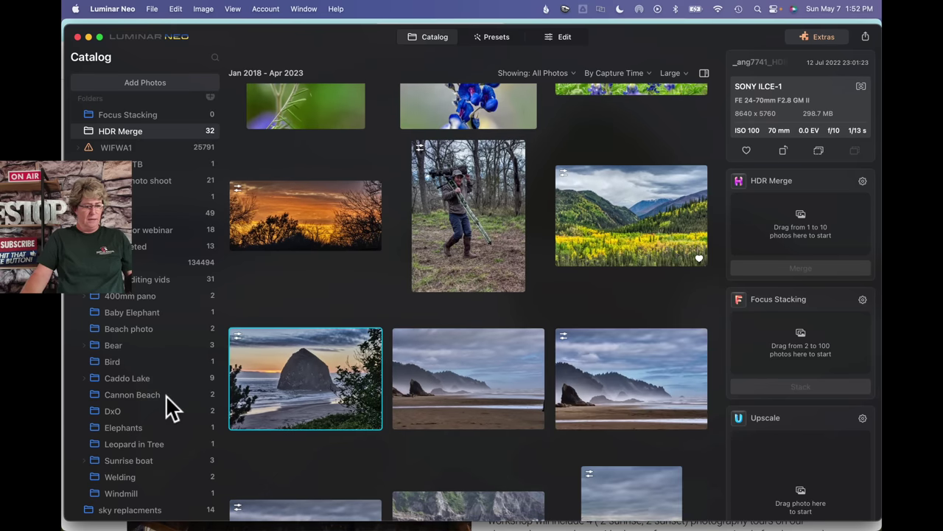
left_click(154, 394)
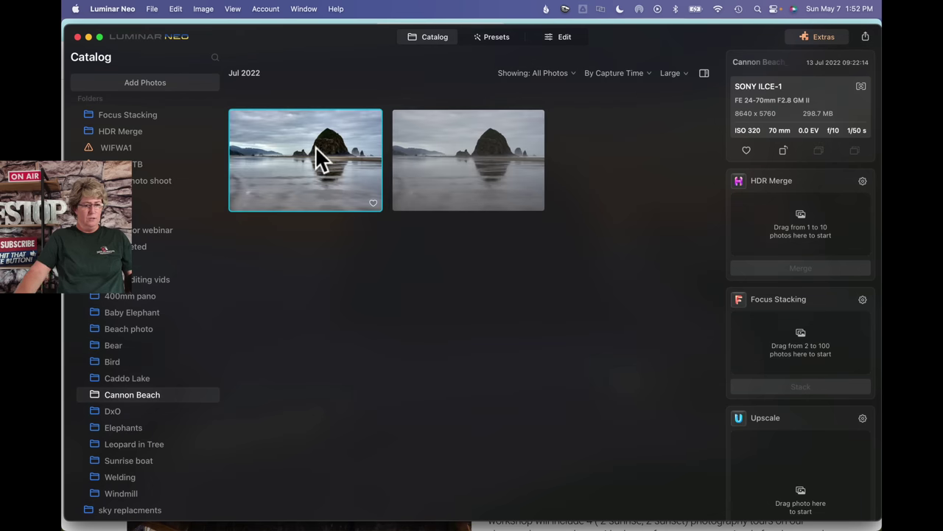
- View the merged haystack photo large, flip between it and the original, then start editing it
double_click(351, 174)
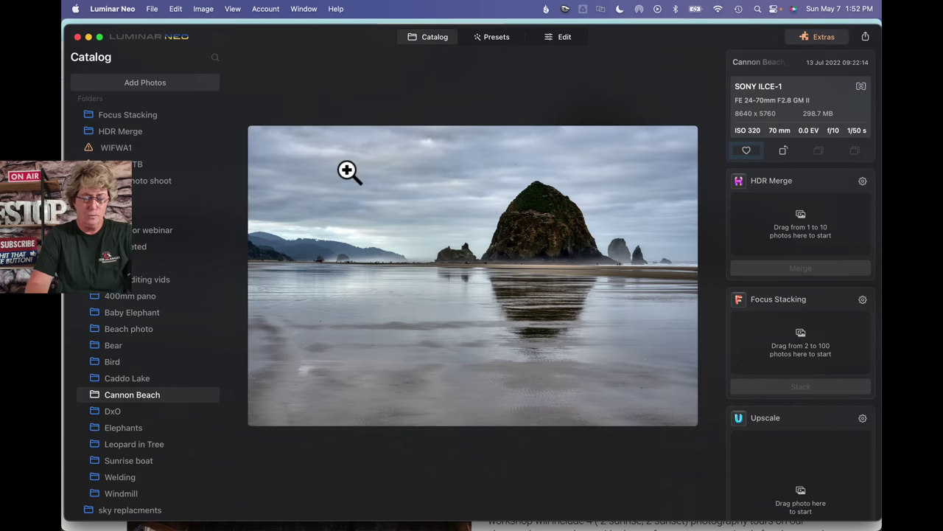
key("Right")
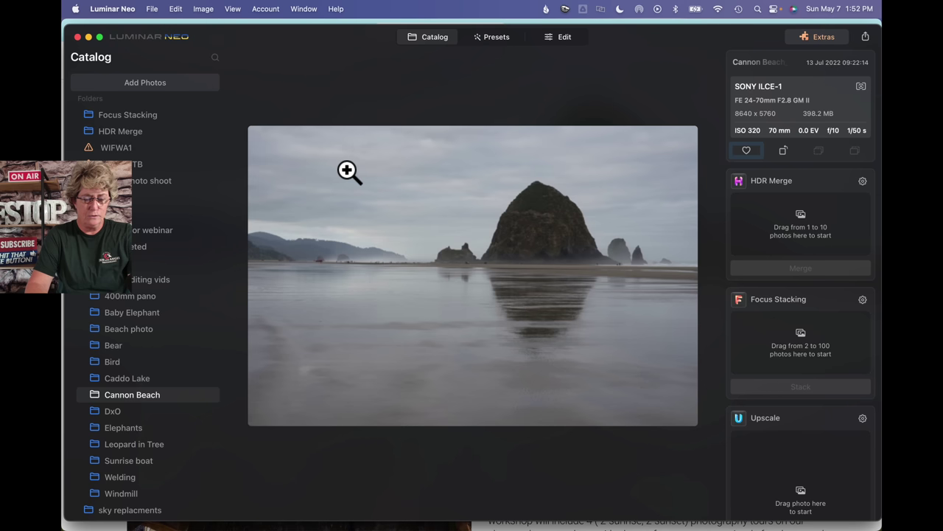
key("Left")
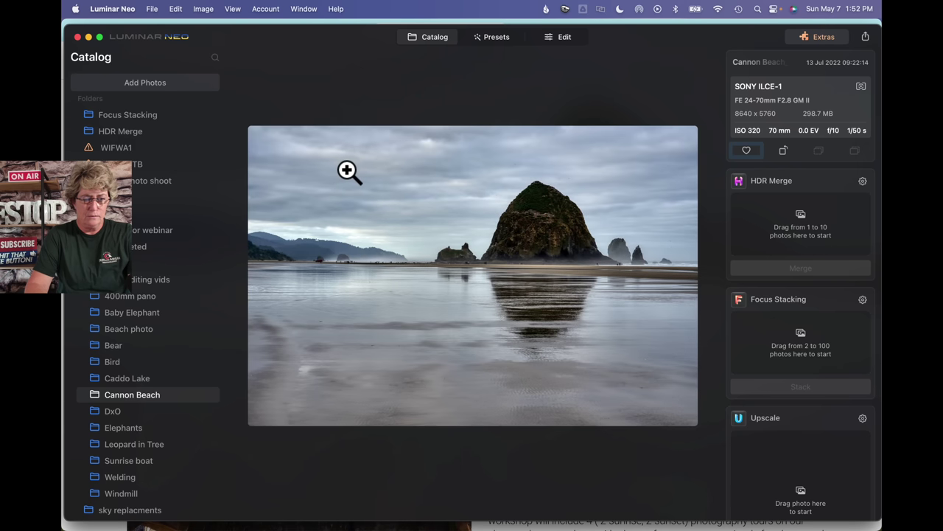
key("Right")
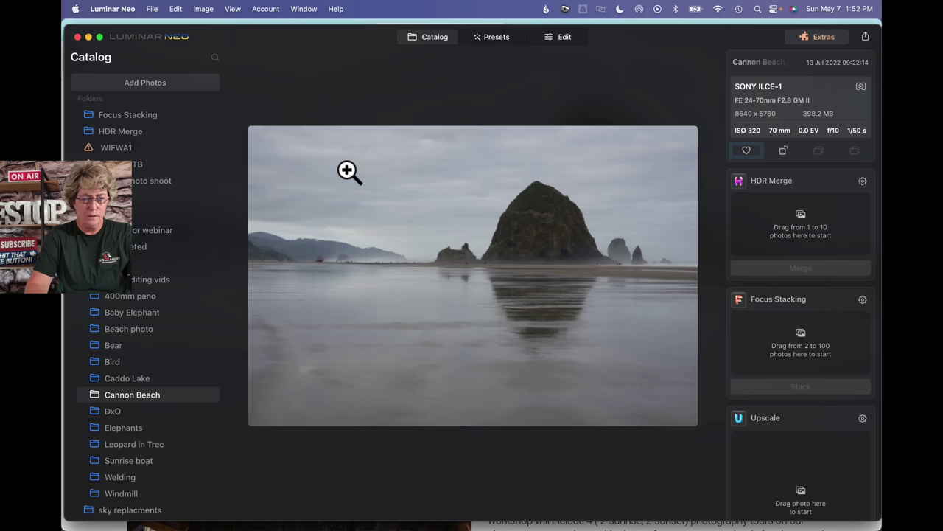
key("Left")
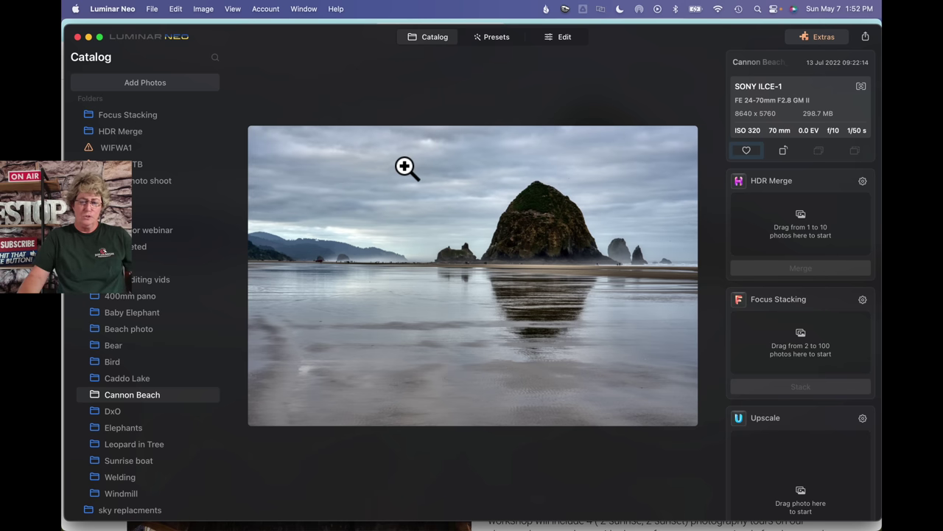
left_click(561, 37)
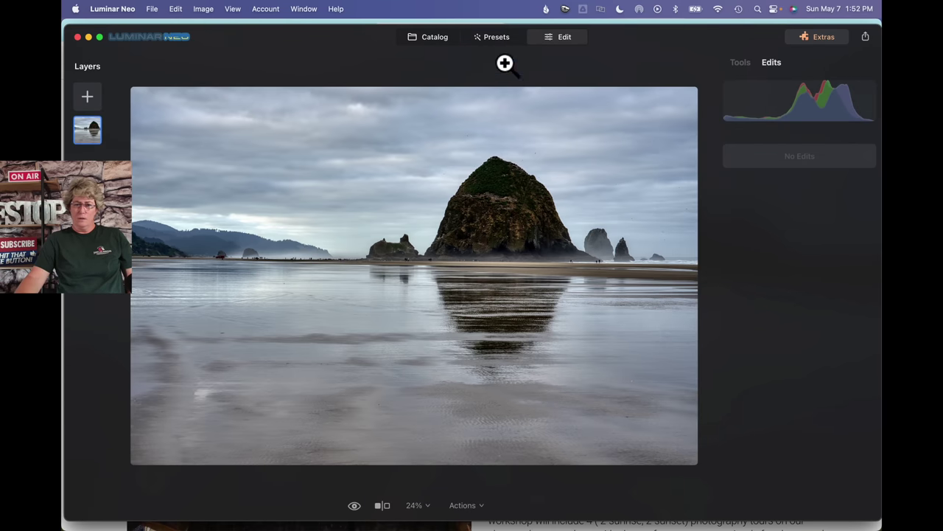
- In Develop, set Highlights to -100 and Shadows to 55
left_click(741, 62)
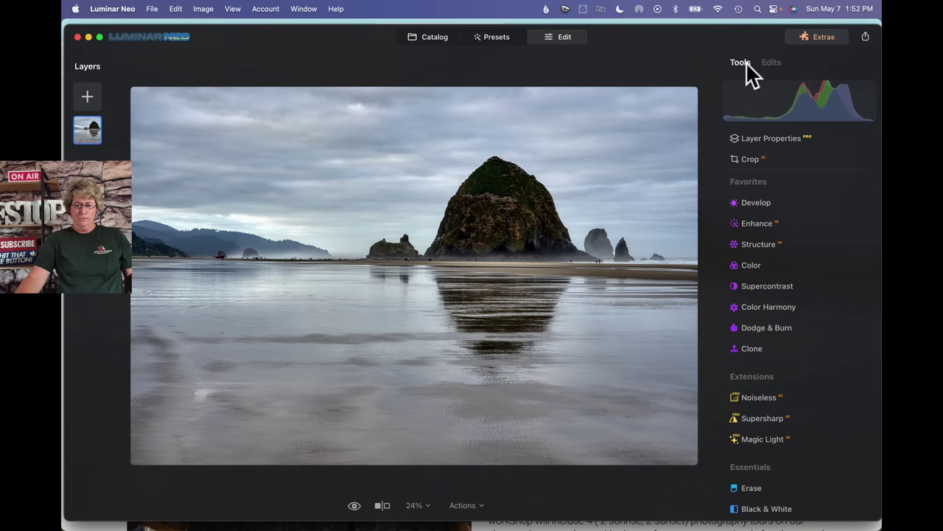
left_click(766, 200)
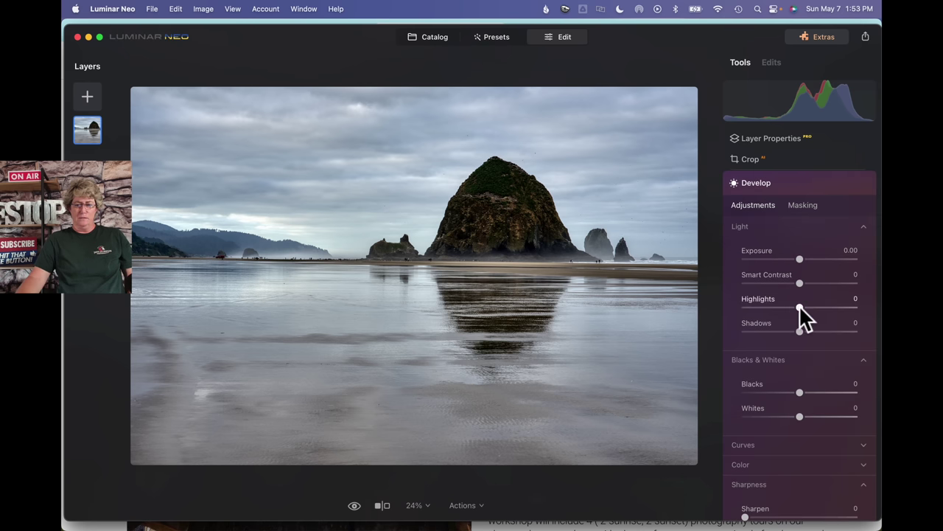
left_click_drag(799, 306, 744, 308)
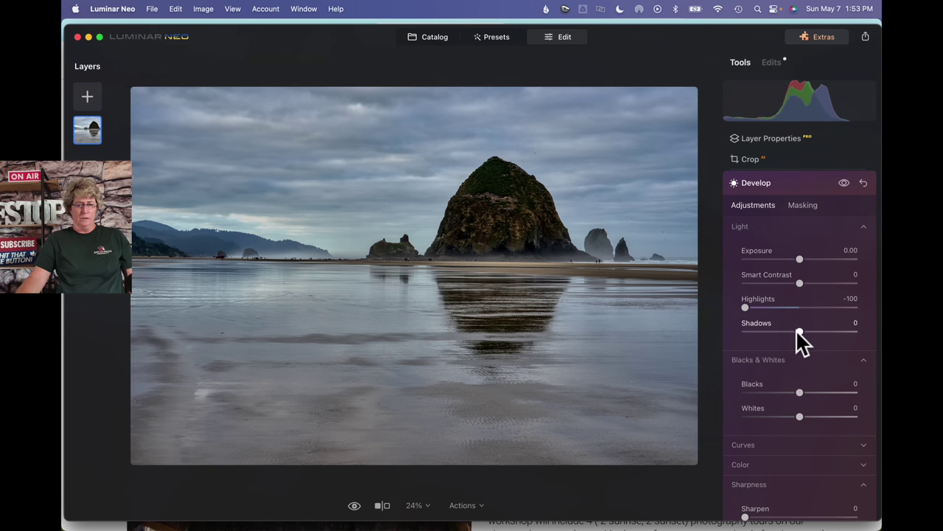
left_click_drag(799, 330, 831, 333)
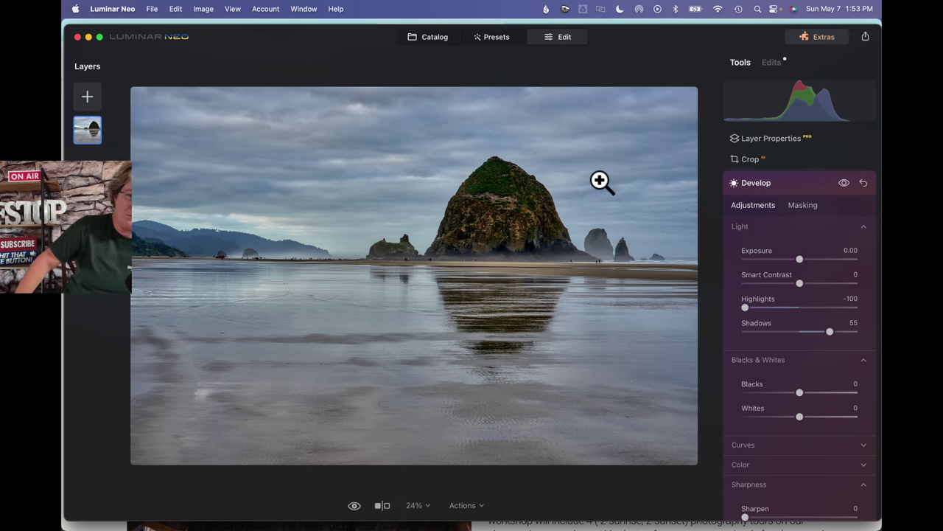
left_click(523, 175)
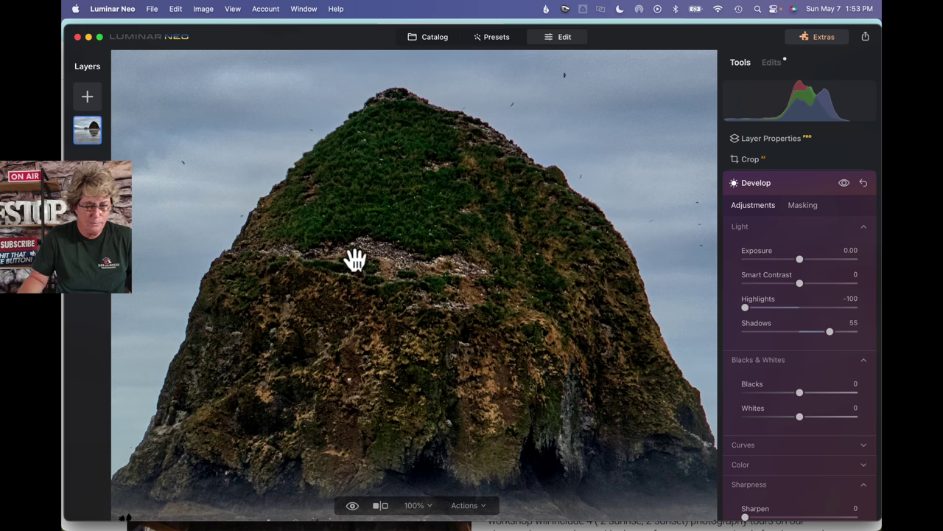
left_click_drag(369, 337, 403, 152)
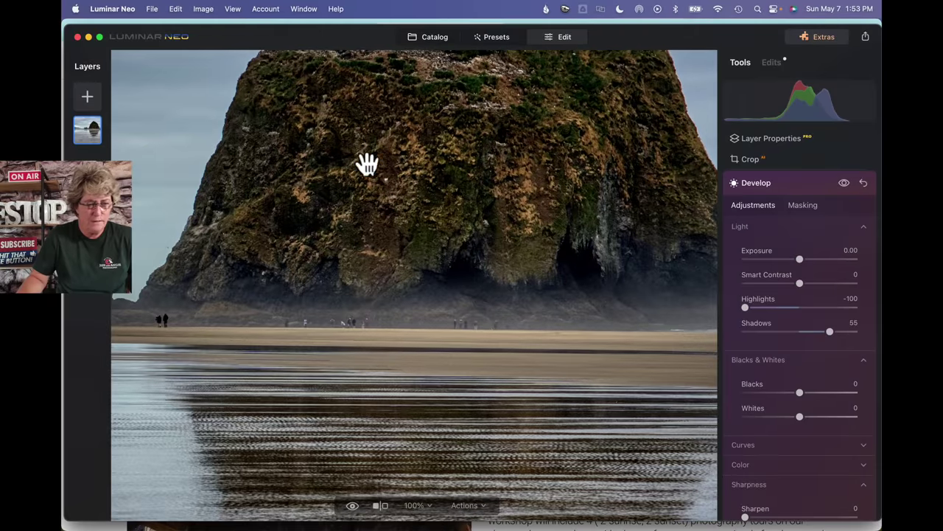
left_click_drag(215, 270, 462, 276)
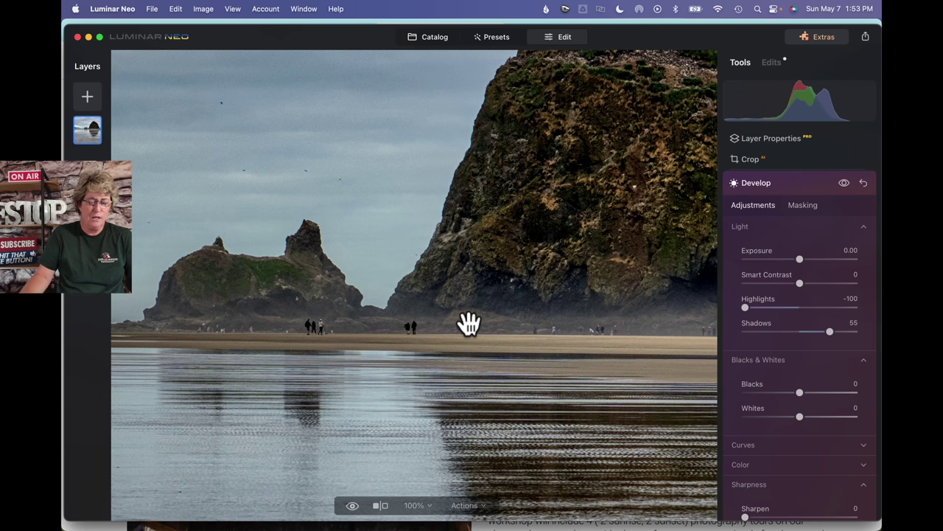
left_click(469, 323)
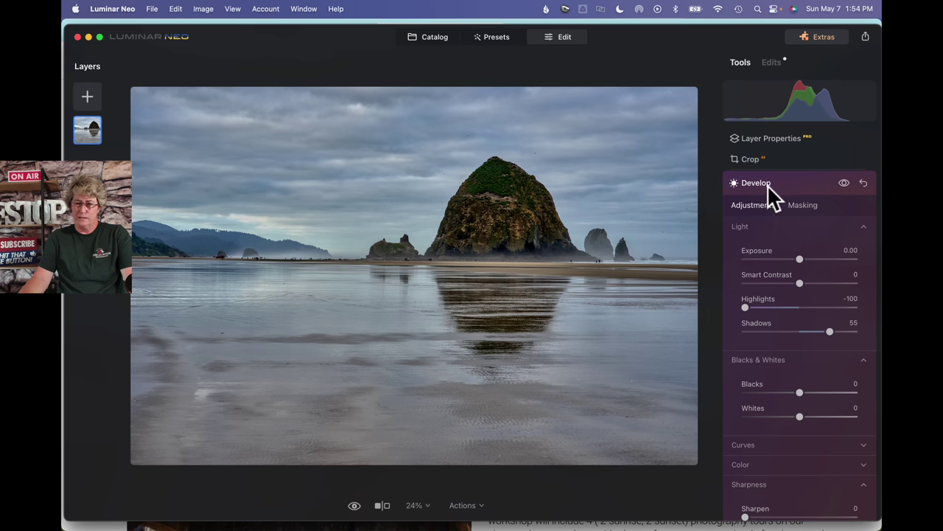
scroll(767, 184, "down", 3)
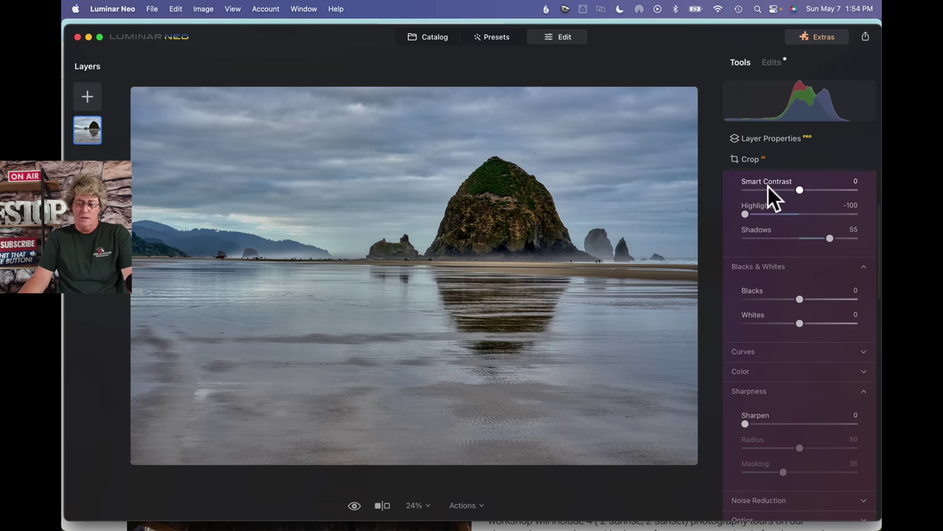
- Set Develop Whites to 45 and Blacks to 23 after trying darker blacks
scroll(767, 184, "down", 1)
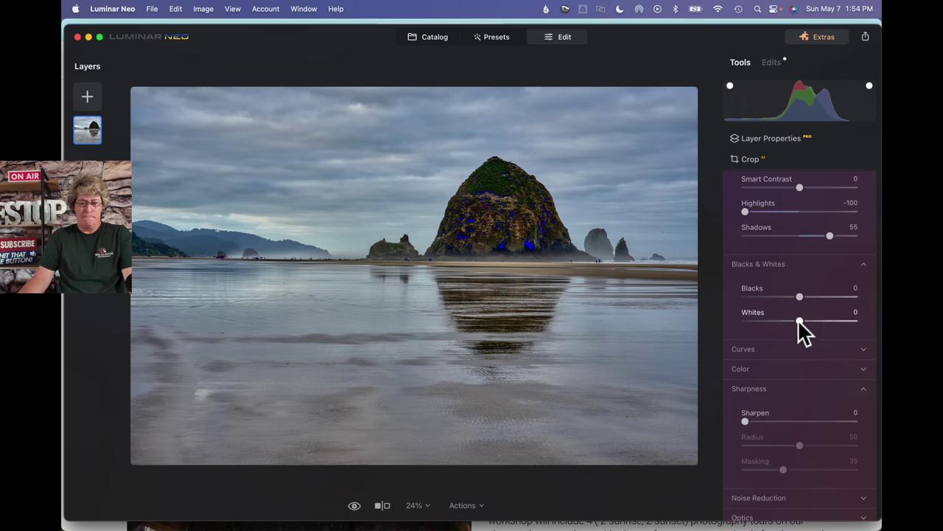
left_click_drag(800, 323, 824, 322)
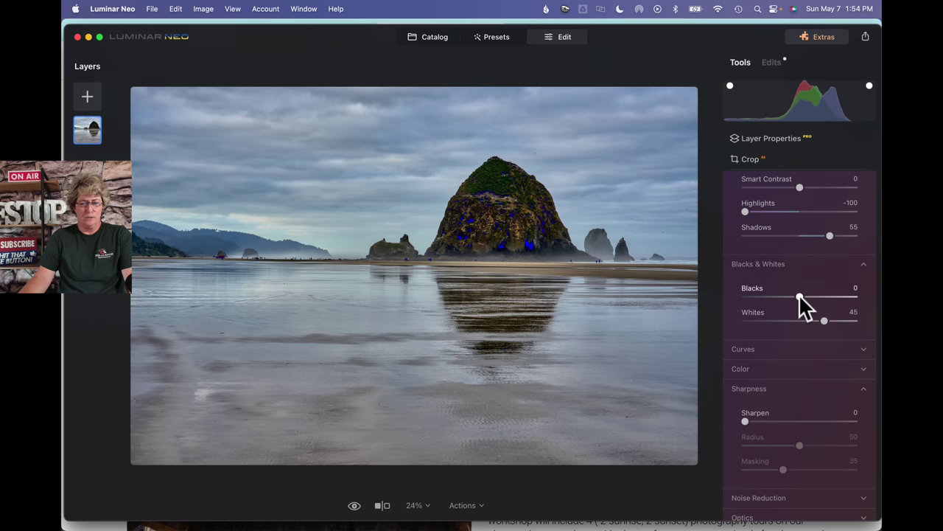
left_click_drag(800, 297, 814, 297)
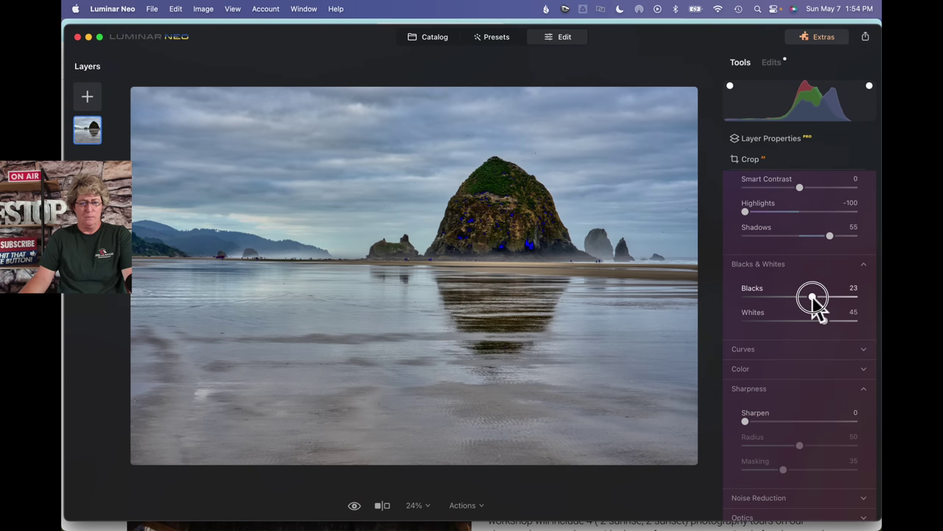
mouse_move(814, 298)
left_mouse_down()
mouse_move(773, 297)
mouse_move(813, 297)
left_mouse_up()
left_click_drag(813, 297, 813, 297)
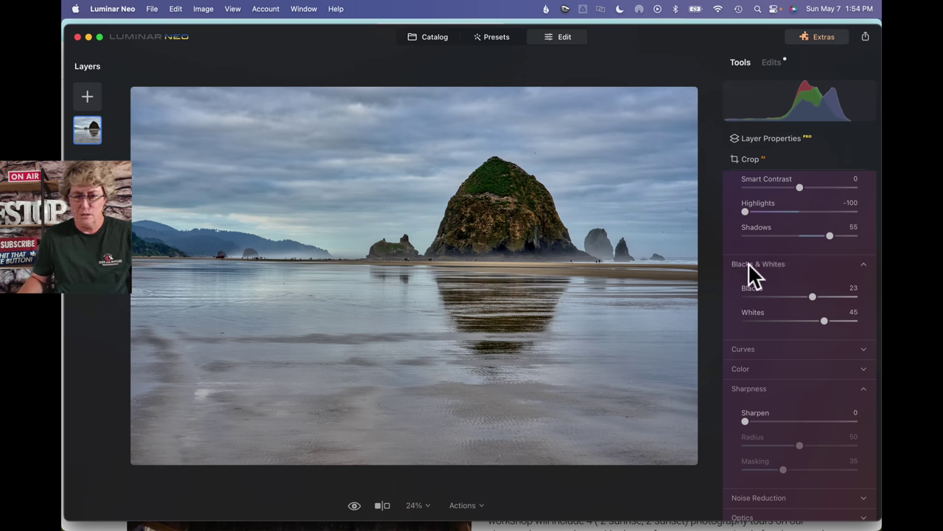
- Draw a linear gradient mask up from the bottom edge and set Structure Amount to -100
scroll(748, 263, "up", 4)
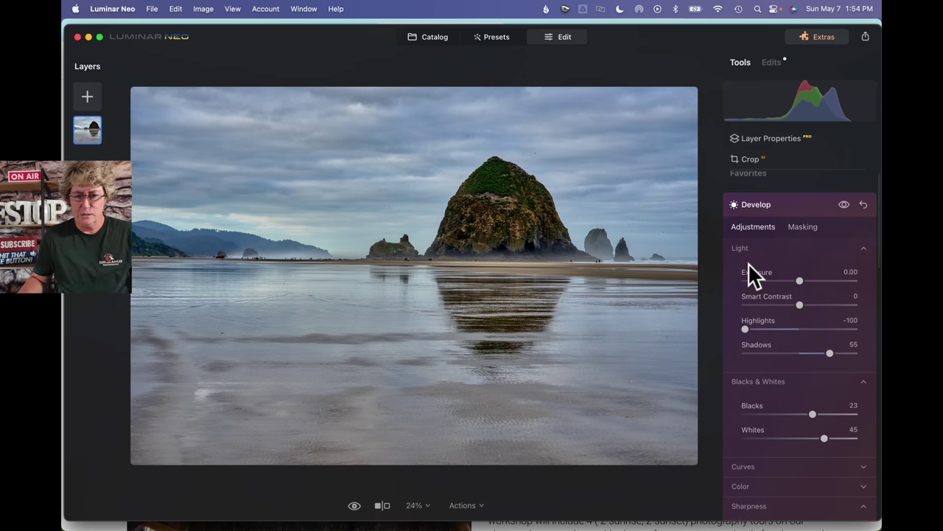
left_click(749, 205)
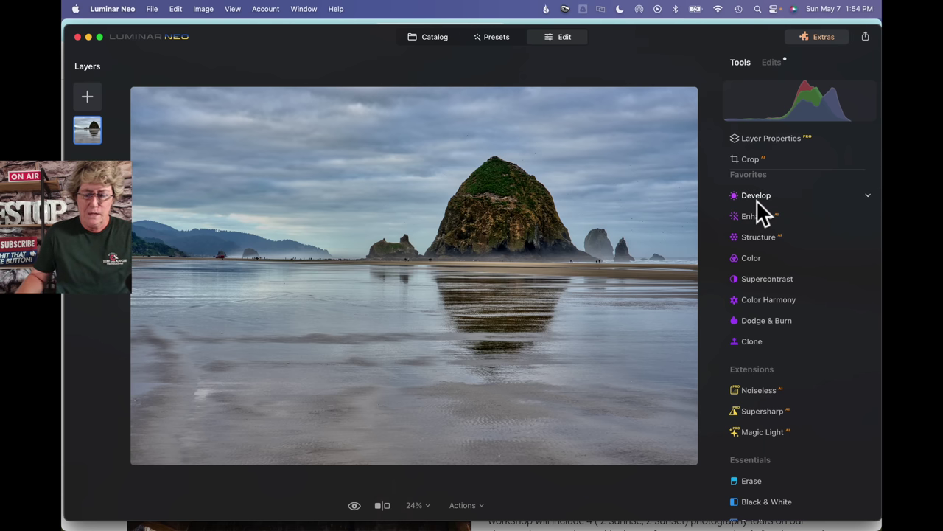
left_click(771, 236)
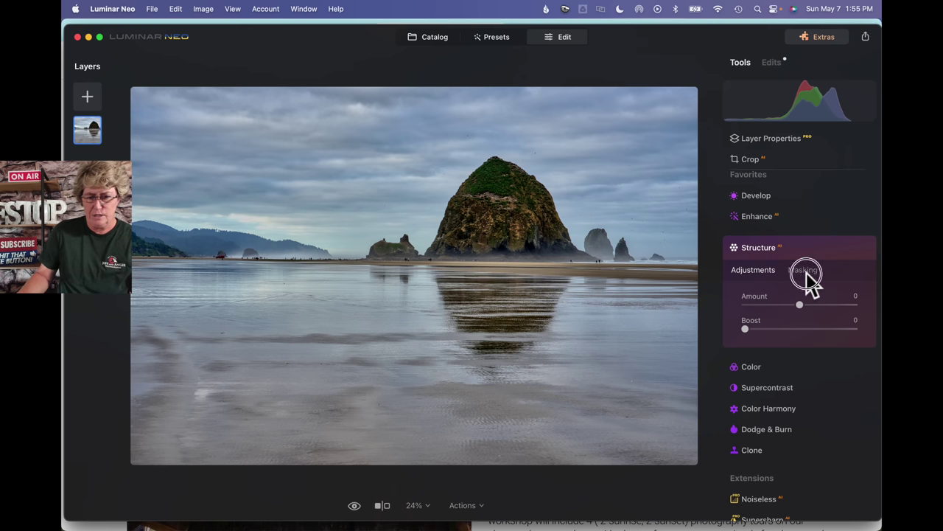
left_click(804, 270)
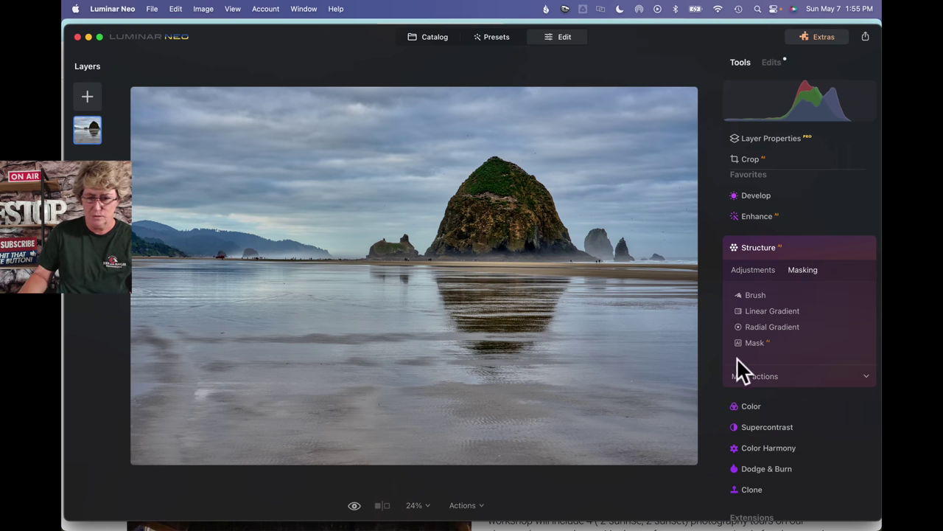
left_click(764, 313)
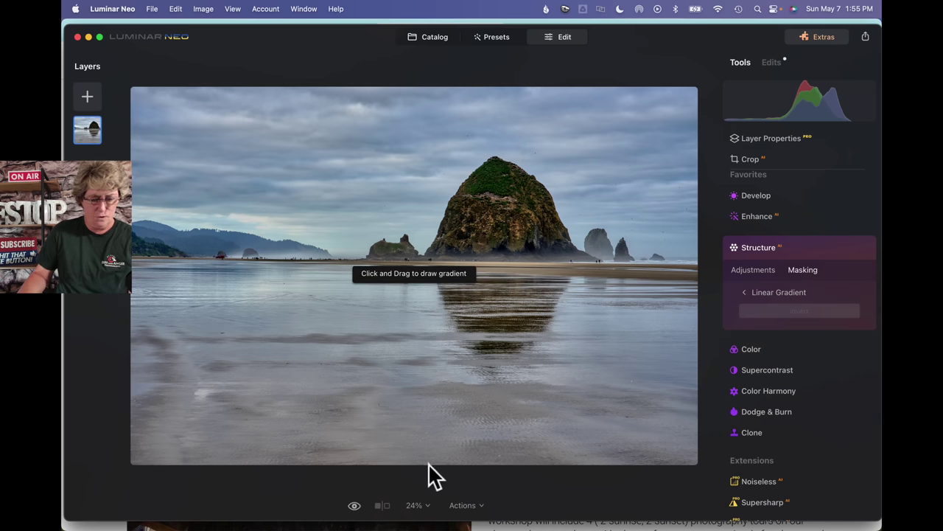
left_click_drag(428, 463, 423, 240)
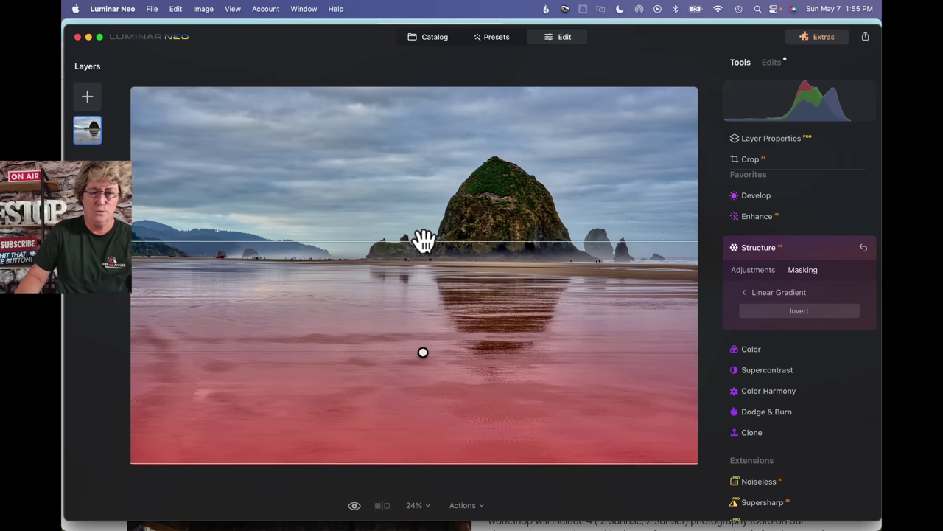
left_click(764, 272)
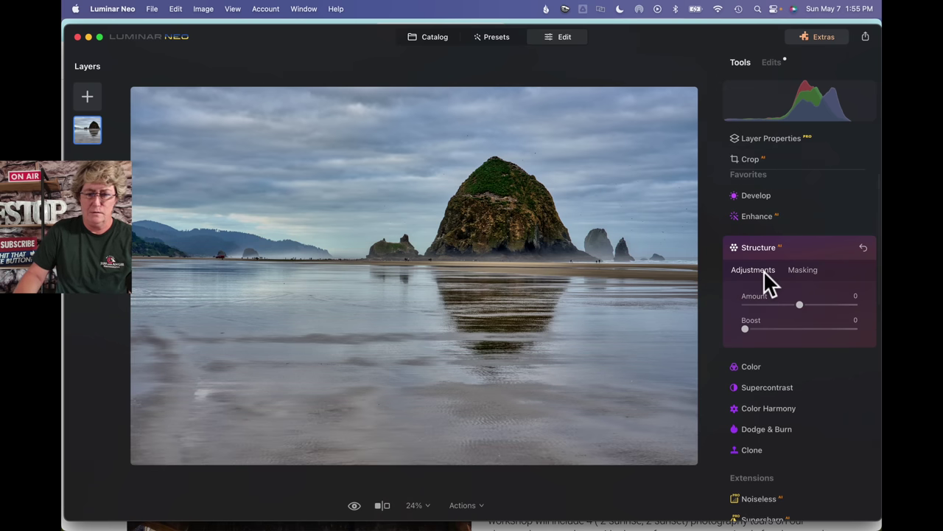
left_click_drag(799, 304, 734, 313)
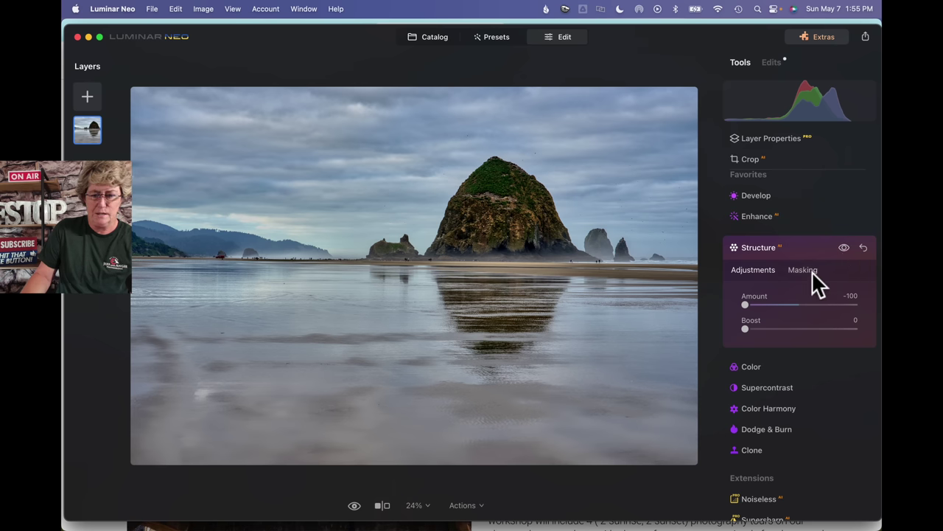
left_click(778, 251)
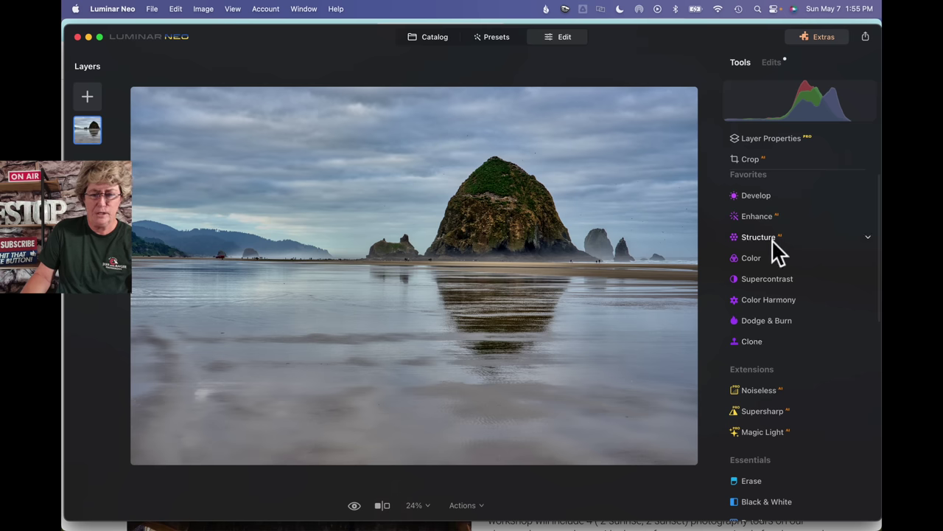
- Paint a size-61 brush mask over the rock's reflection with Structure Amount -100, then compare
left_click(772, 238)
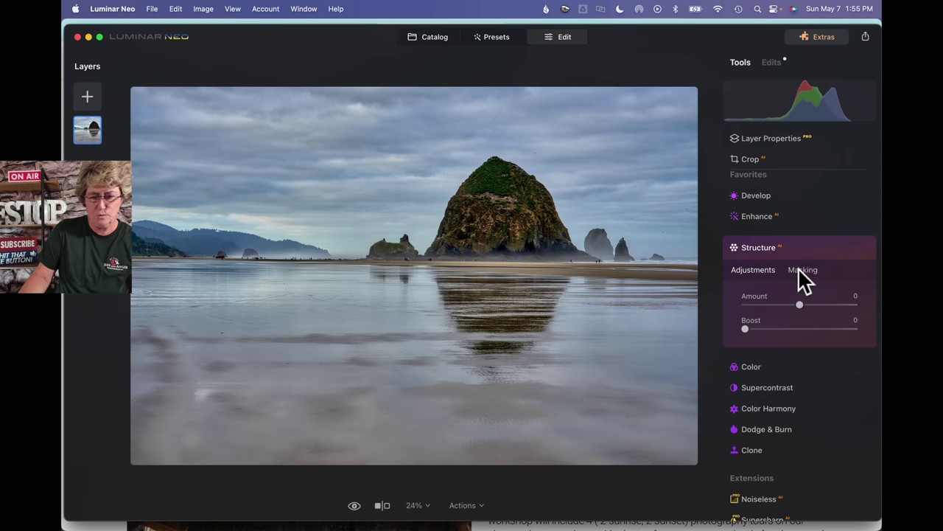
left_click(803, 269)
left_click(759, 296)
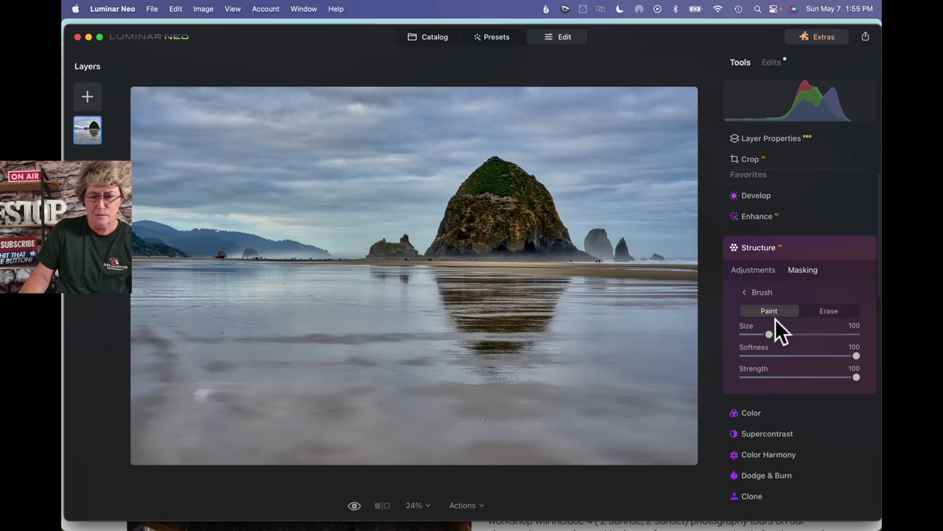
left_click_drag(775, 334, 760, 336)
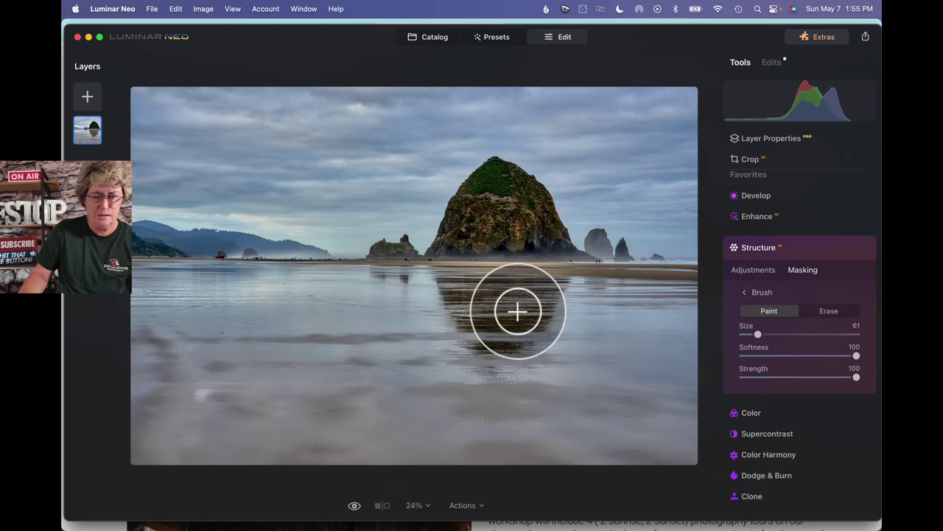
mouse_move(538, 300)
left_mouse_down()
mouse_move(462, 285)
mouse_move(478, 300)
mouse_move(528, 307)
mouse_move(497, 320)
mouse_move(465, 299)
mouse_move(497, 343)
mouse_move(531, 314)
left_mouse_up()
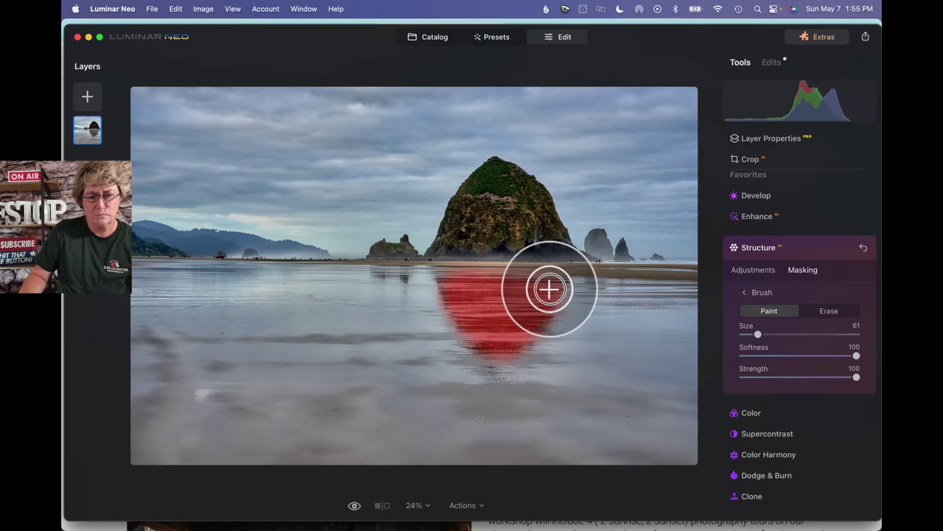
left_click(755, 271)
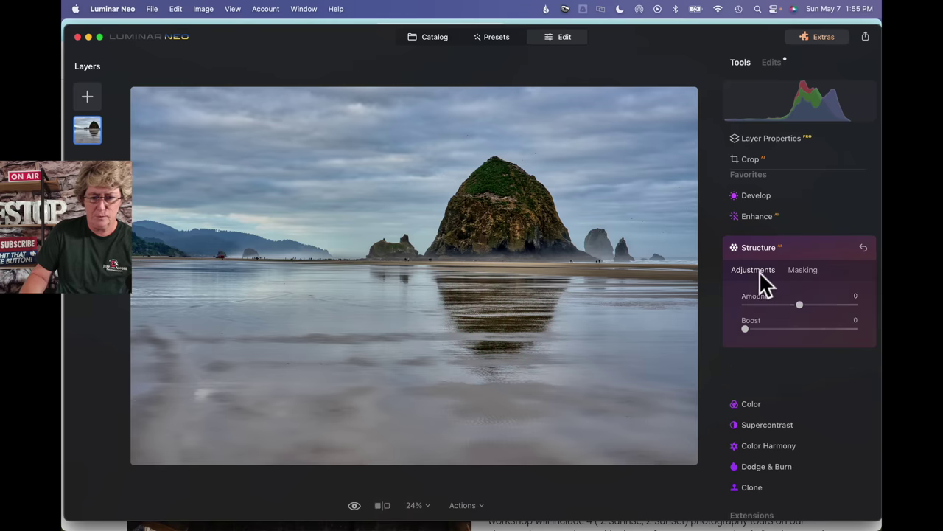
left_click_drag(800, 304, 740, 308)
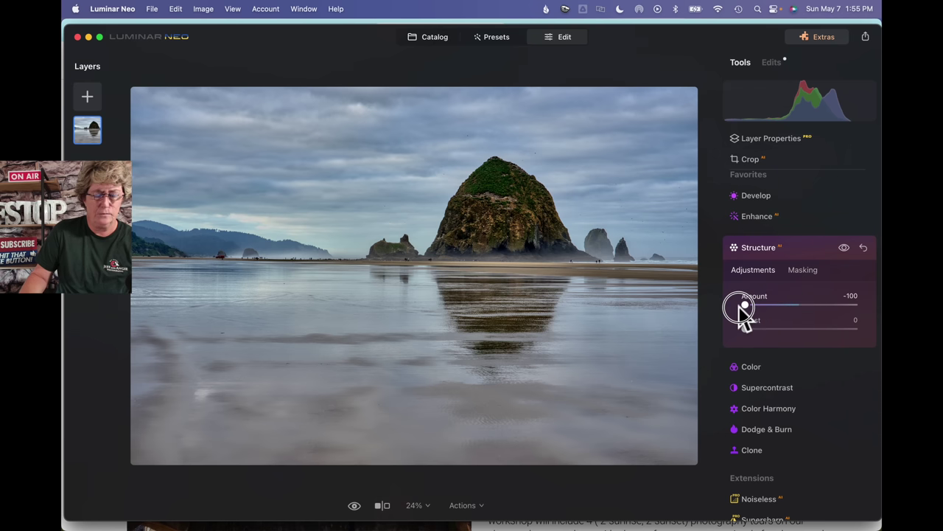
left_click(844, 248)
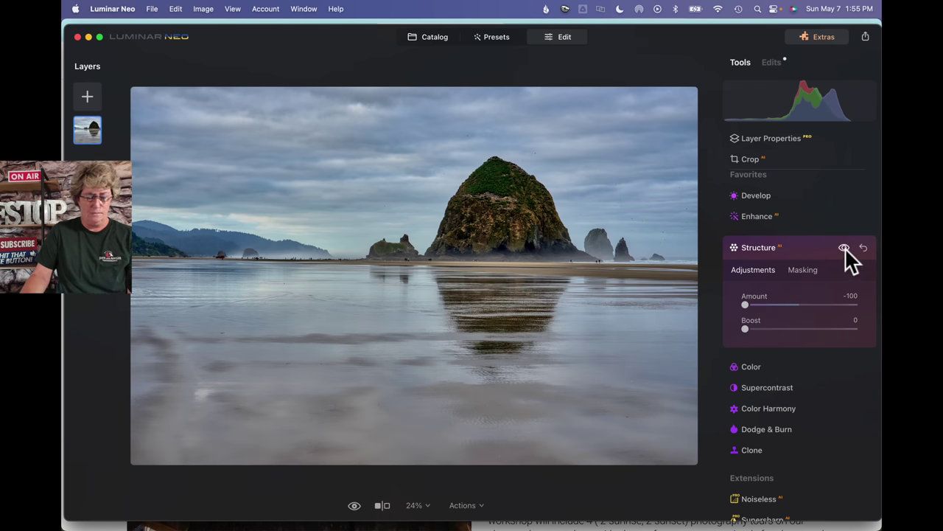
left_click(774, 252)
- Set Enhance's Sky Enhancer to 16 and toggle Enhance on and off to compare
left_click(755, 216)
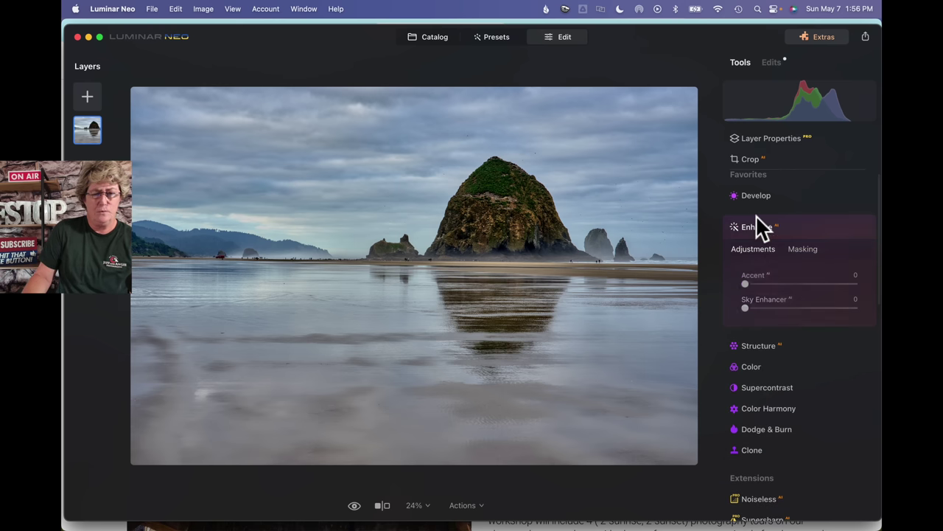
left_click(747, 308)
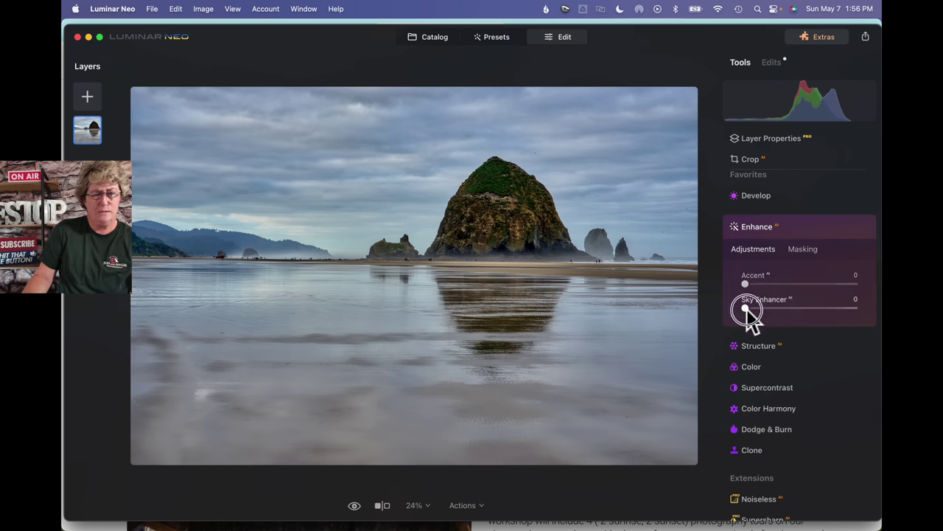
mouse_move(747, 309)
left_mouse_down()
mouse_move(800, 310)
mouse_move(763, 310)
left_mouse_up()
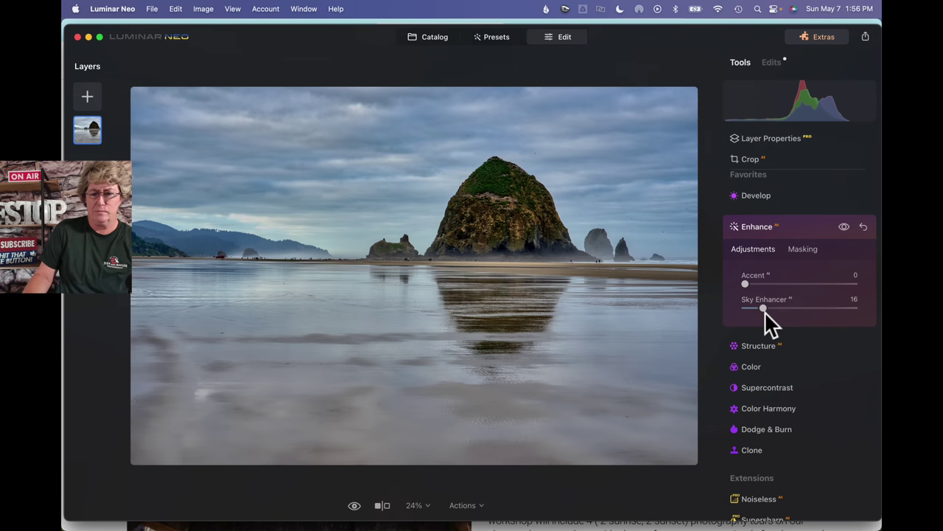
left_click(845, 227)
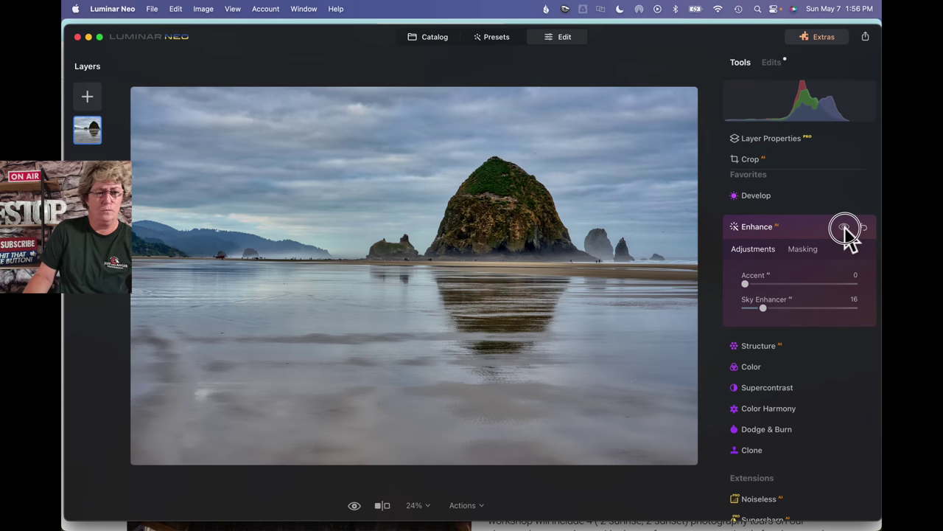
left_click(845, 227)
left_click(845, 227)
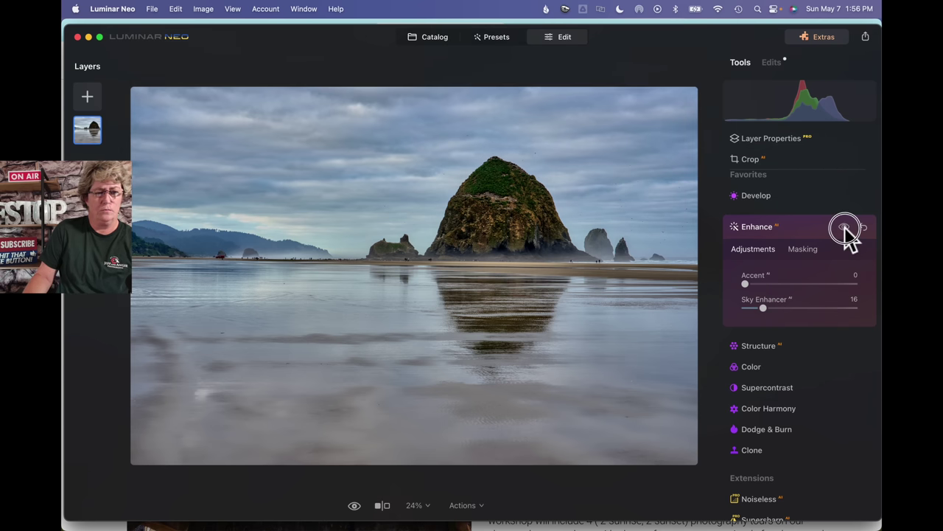
left_click(844, 227)
left_click(779, 232)
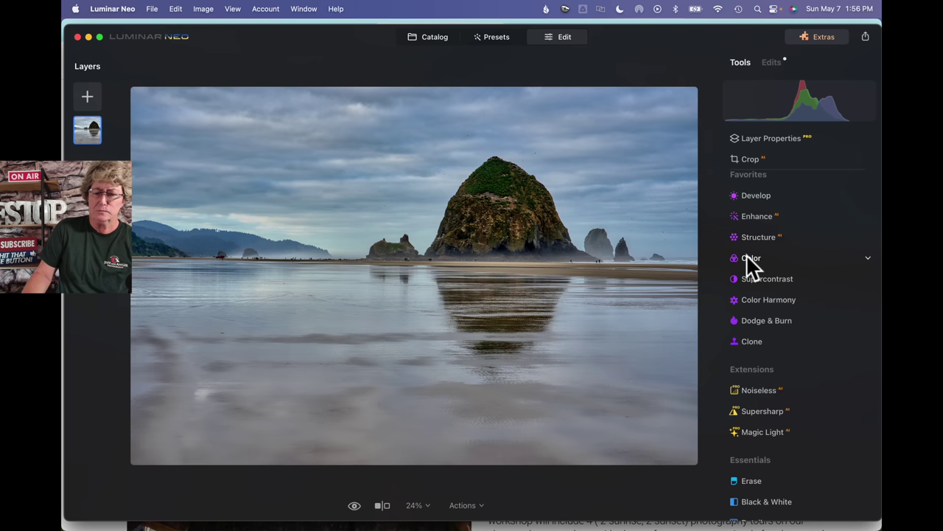
left_click(752, 258)
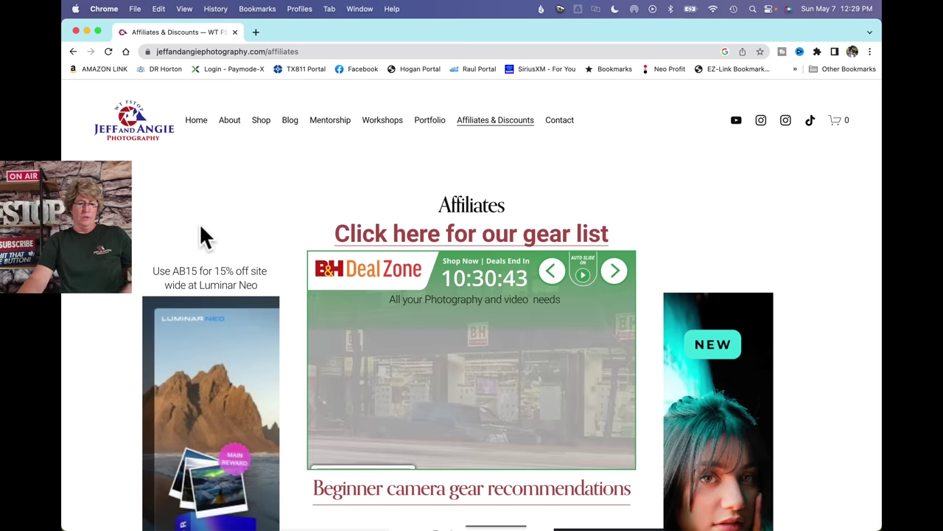
- Follow the affiliates page's Luminar Neo banner to Skylum's product page
scroll(203, 229, "down", 5)
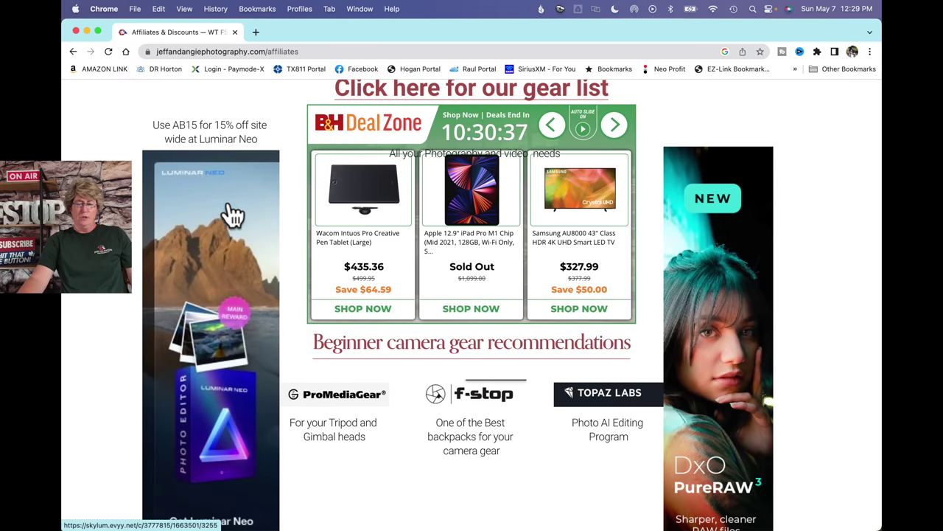
left_click(197, 190)
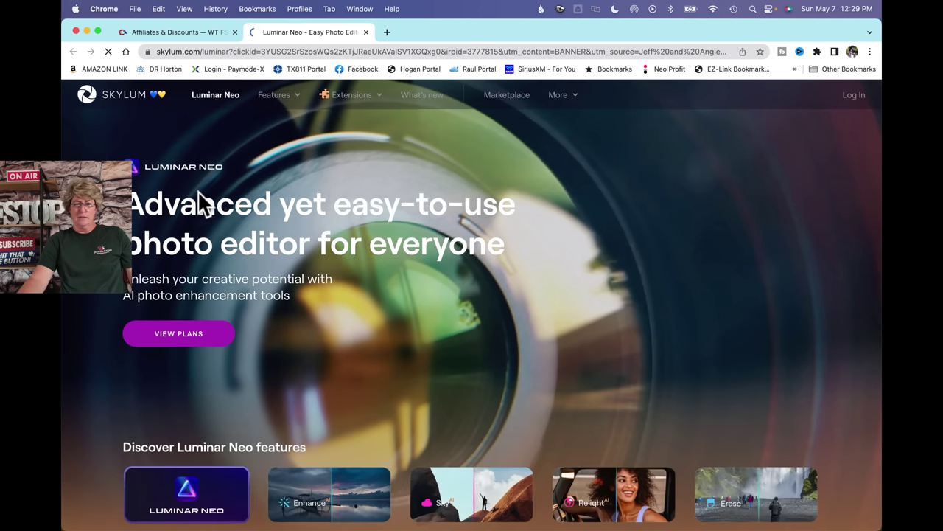
scroll(204, 190, "down", 1)
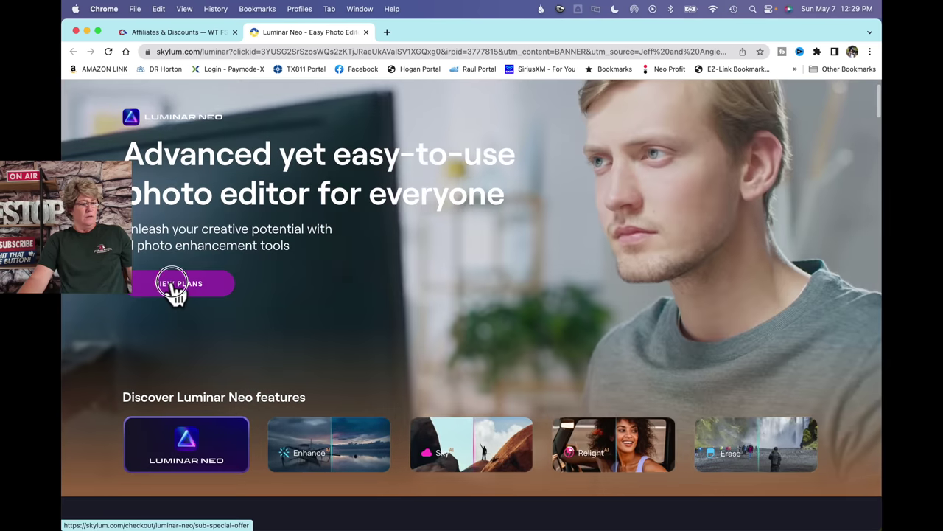
- Bring up Skylum's Luminar Neo plans and scroll through the Explore, Pro and Lifetime comparison
left_click(171, 288)
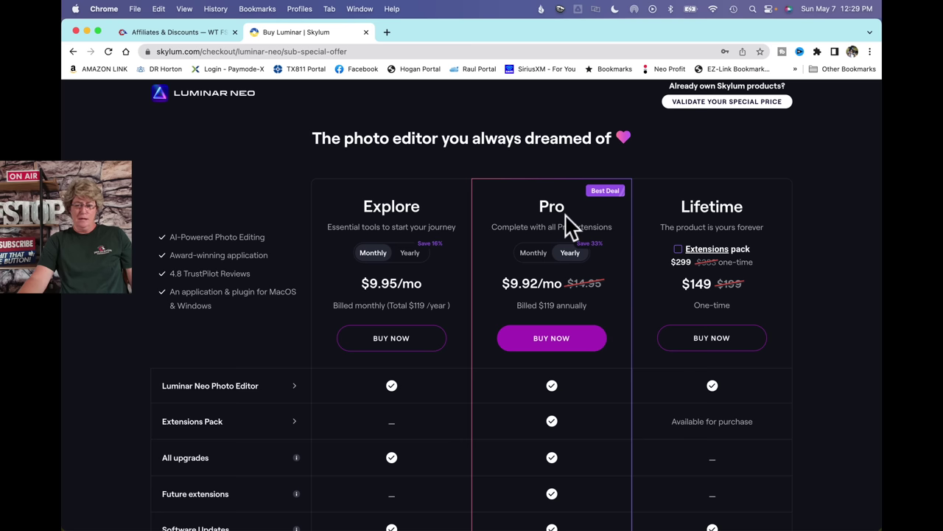
scroll(573, 225, "down", 2)
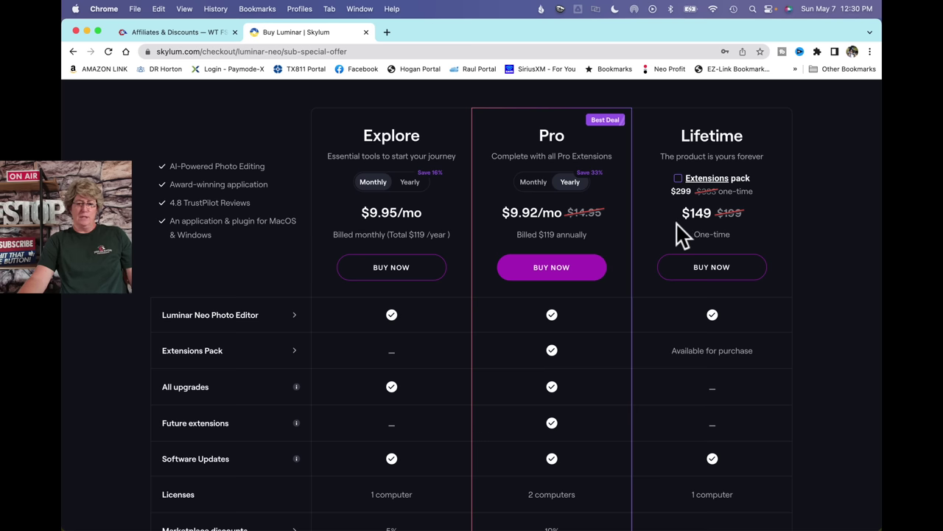
scroll(546, 185, "up", 2)
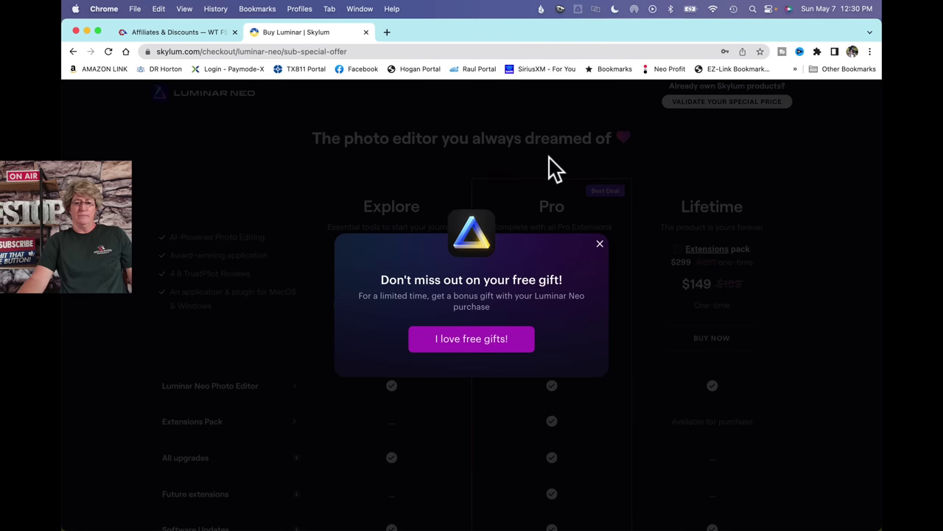
- Claim the free 10 Skies gift, show Explore's yearly $8.25/mo price, then return to Affiliates & Discounts
left_click(460, 345)
scroll(460, 344, "down", 3)
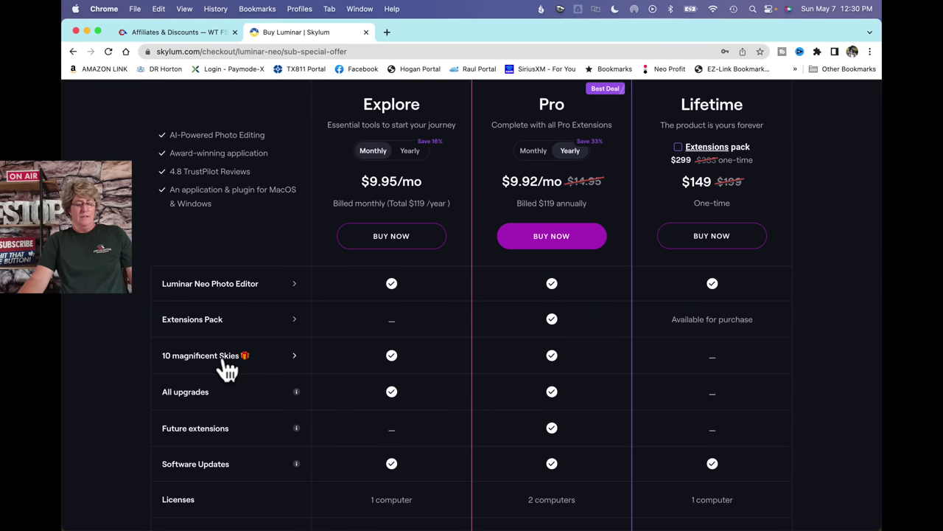
scroll(582, 369, "up", 1)
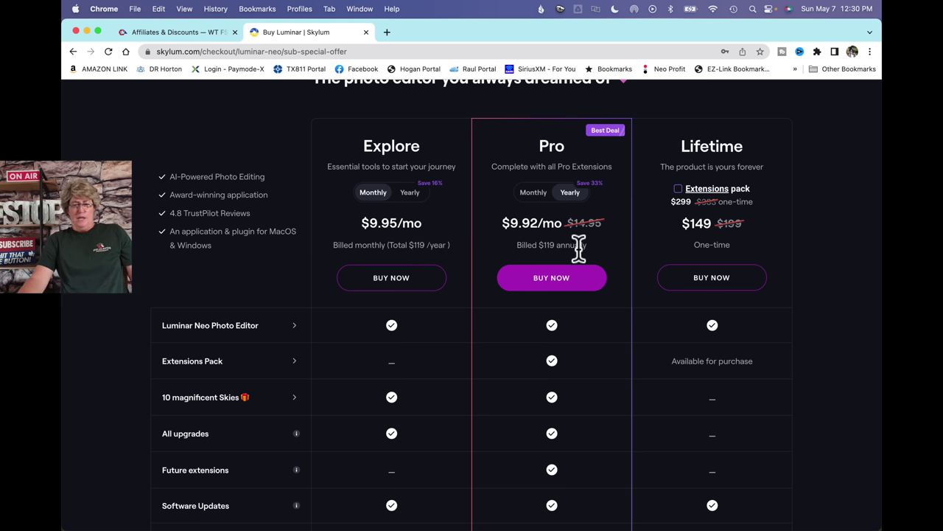
left_click(414, 198)
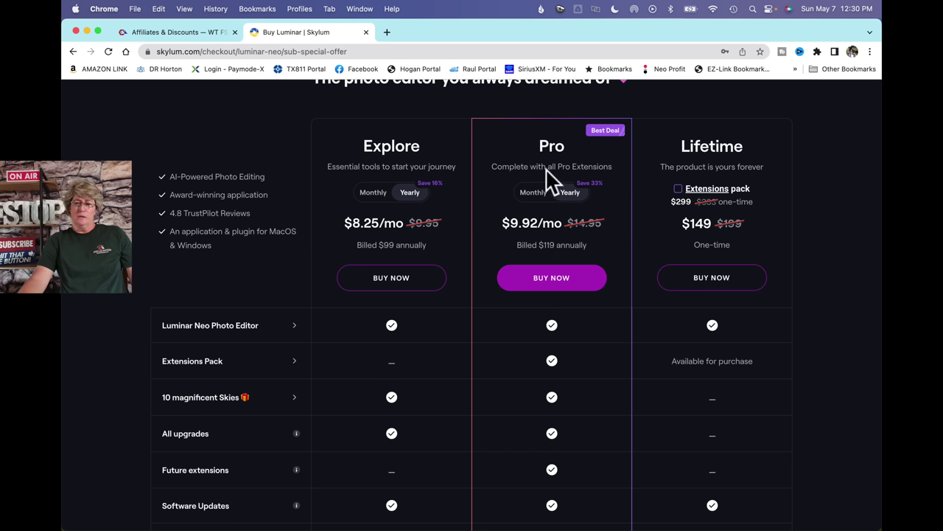
left_click(195, 32)
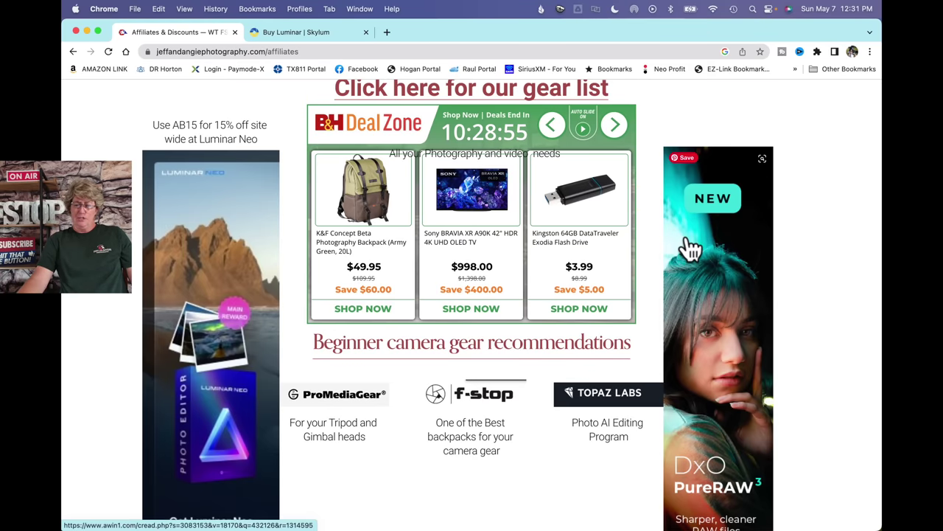
scroll(691, 249, "down", 3)
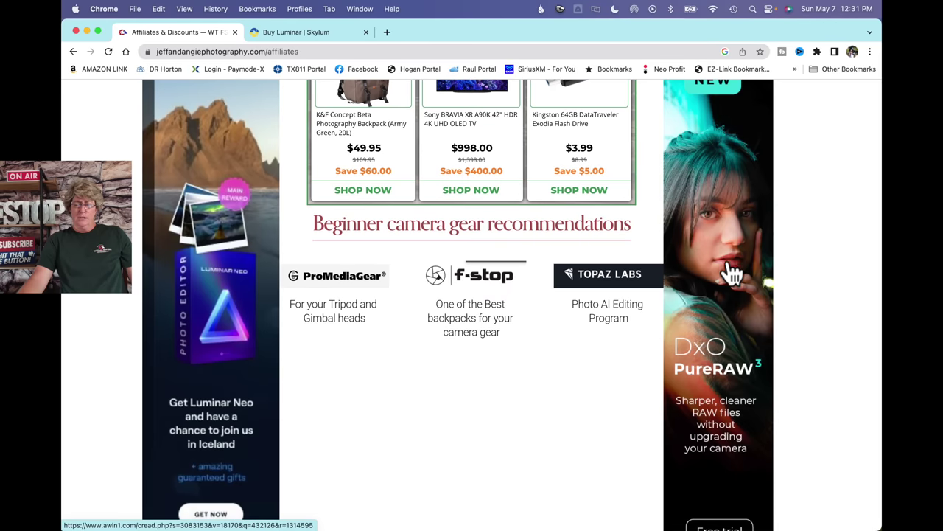
scroll(726, 276, "down", 4)
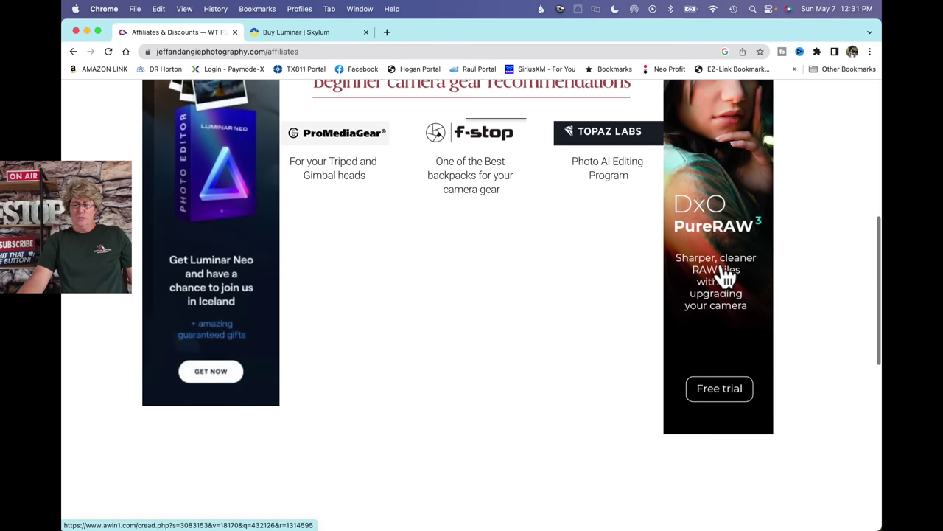
scroll(726, 277, "up", 4)
scroll(727, 276, "up", 2)
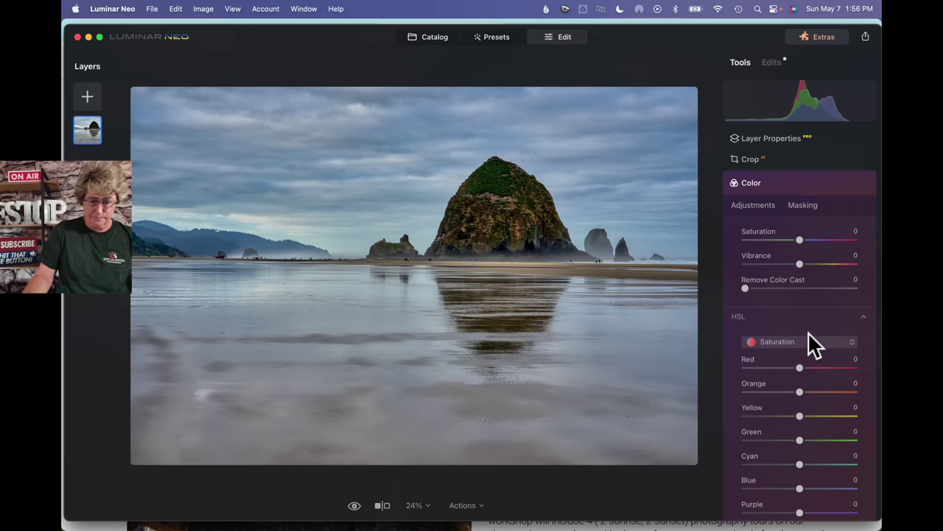
- Lower the HSL Saturation for Blue to -36, muting the blues in sky and water
scroll(809, 342, "down", 3)
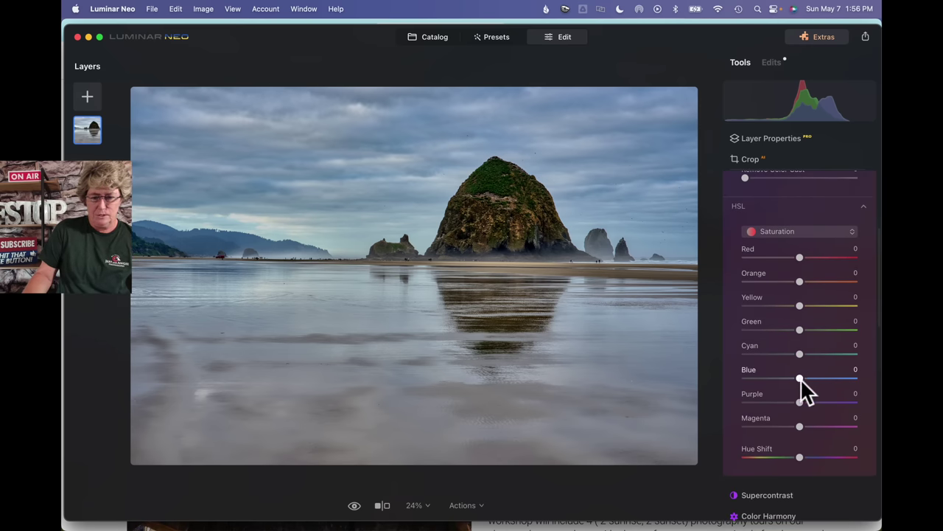
left_click_drag(800, 379, 795, 379)
scroll(796, 383, "up", 2)
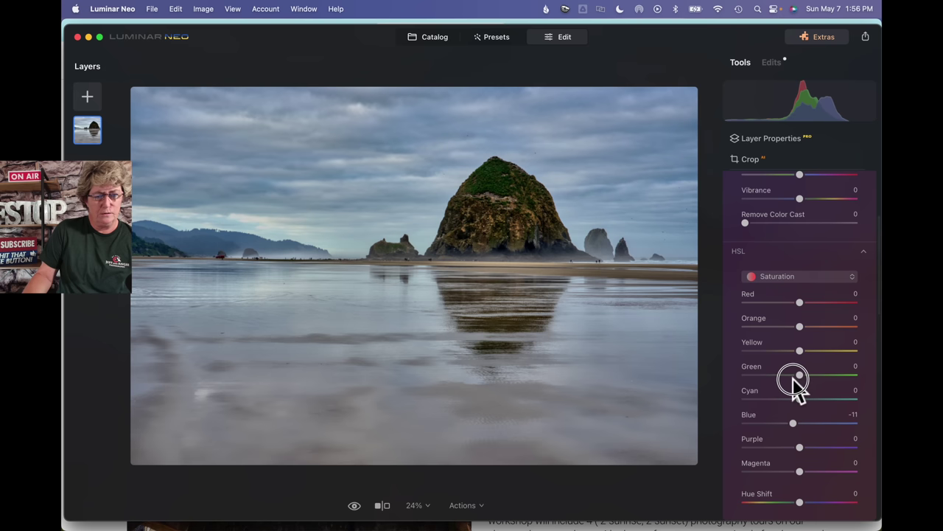
left_click_drag(793, 423, 776, 424)
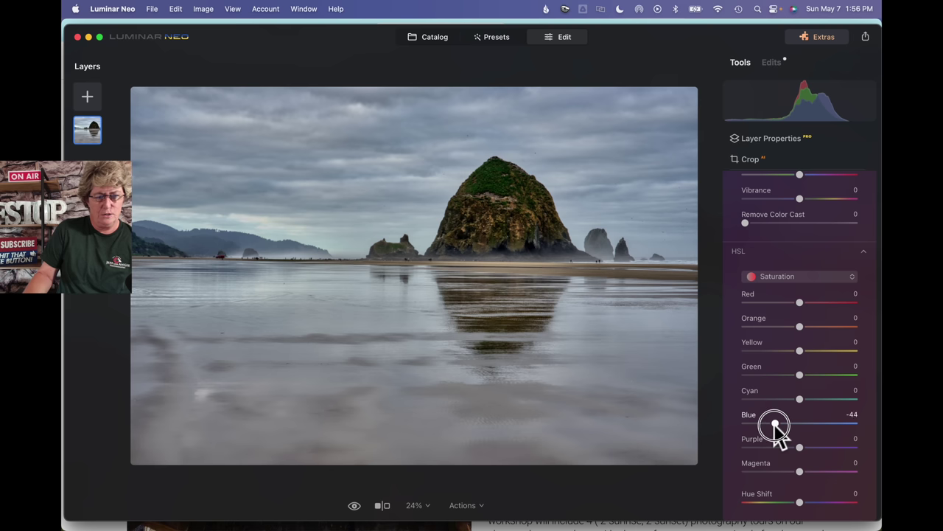
left_click_drag(775, 425, 780, 425)
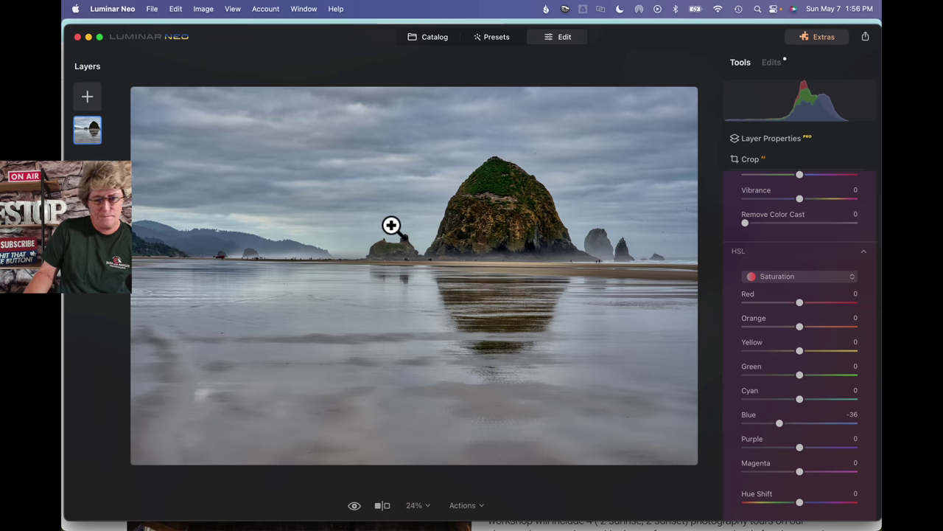
- Zoom to 100% on the beach and erase the walking figures near the sea stacks
left_click(601, 260)
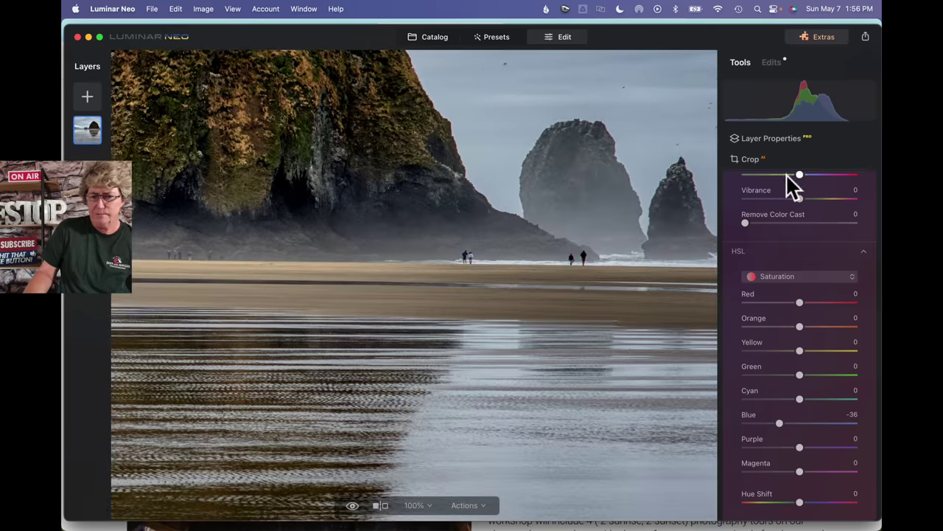
scroll(786, 175, "up", 3)
left_click(783, 277)
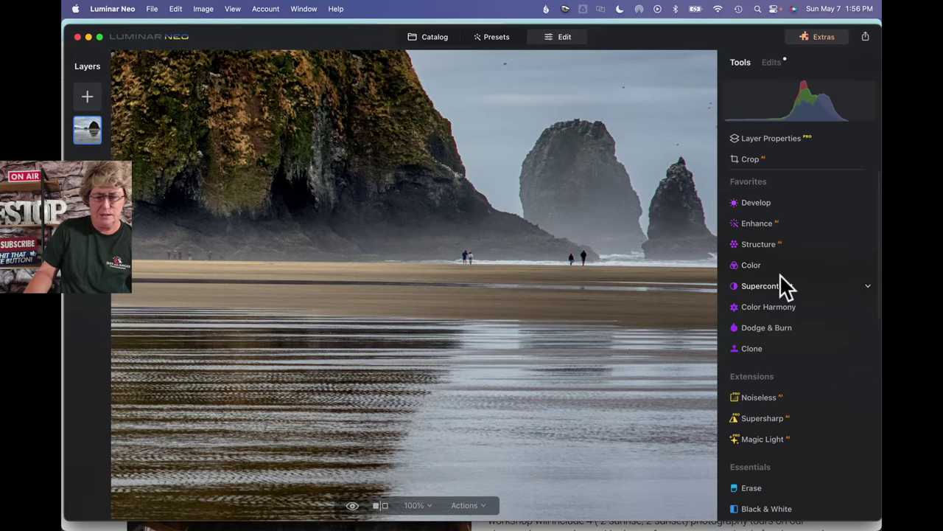
scroll(771, 311, "down", 5)
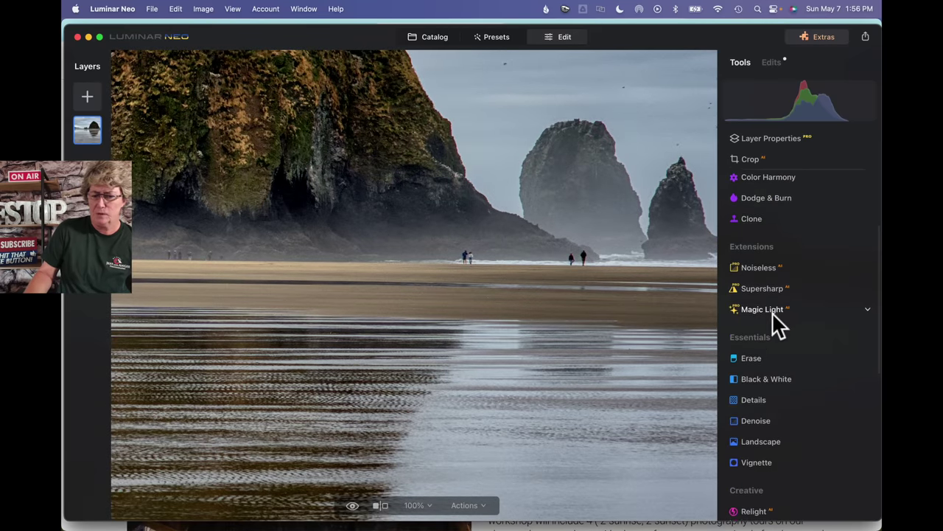
left_click(759, 278)
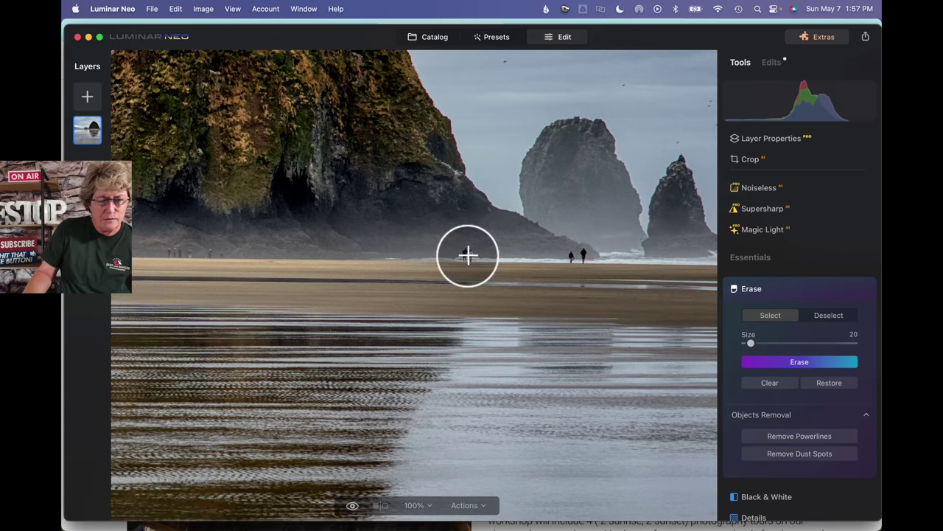
left_click(468, 255)
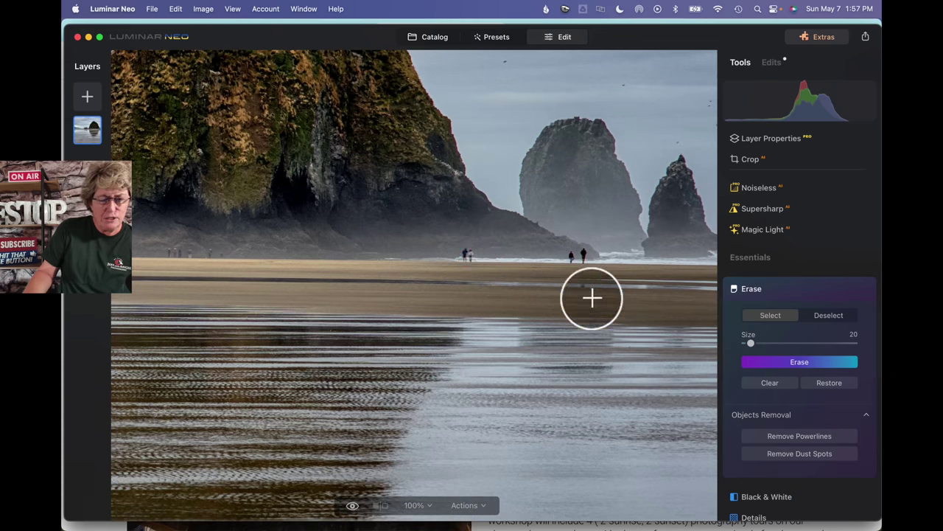
left_click(801, 362)
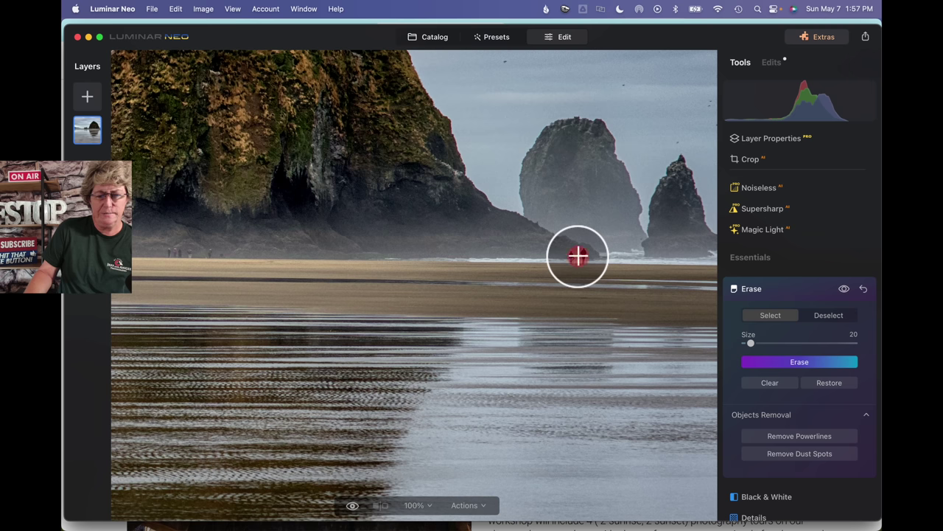
left_click(833, 362)
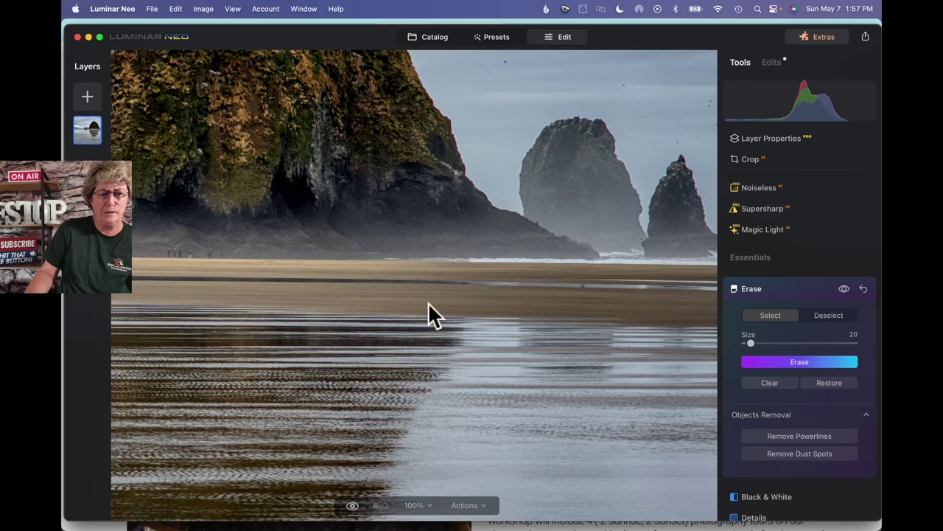
- Pan across the photo at 100% checking for other people, then close Erase and fit to screen
scroll(362, 287, "left", 5)
scroll(361, 287, "left", 5)
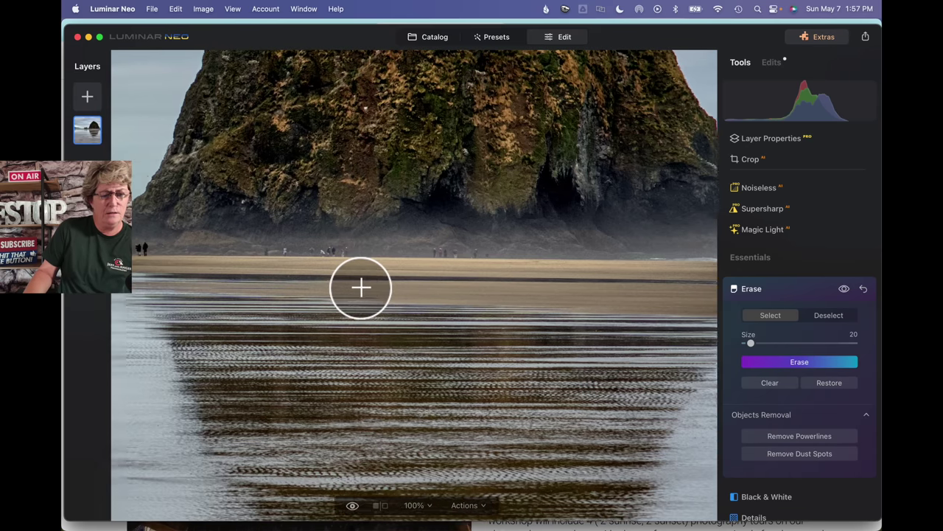
scroll(361, 287, "left", 5)
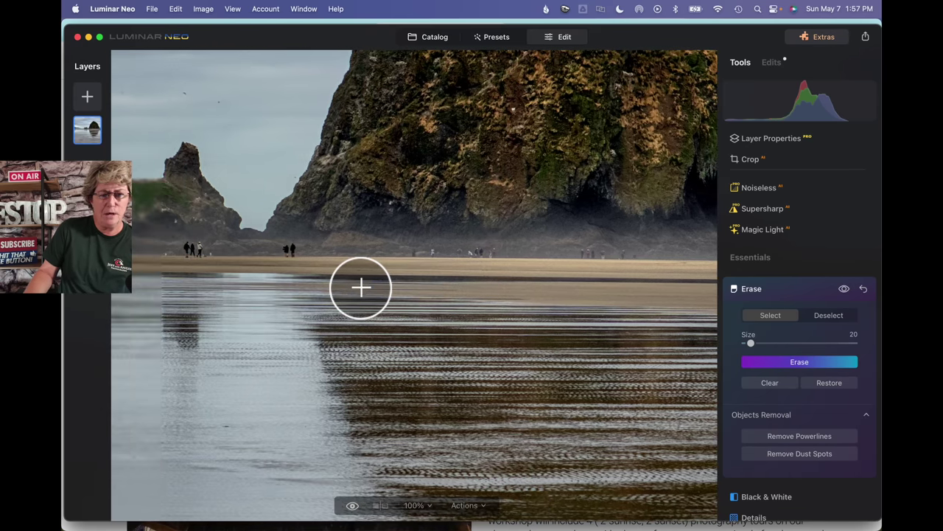
scroll(361, 287, "left", 8)
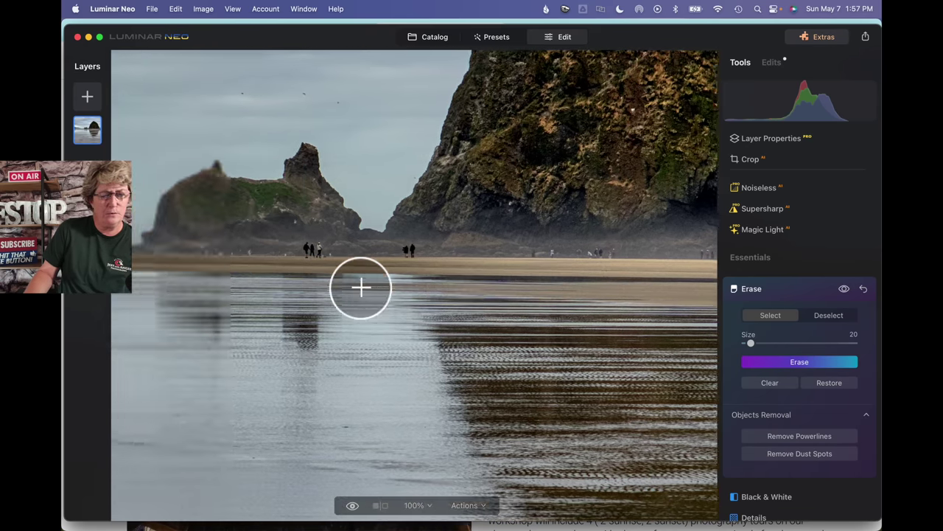
scroll(361, 287, "left", 8)
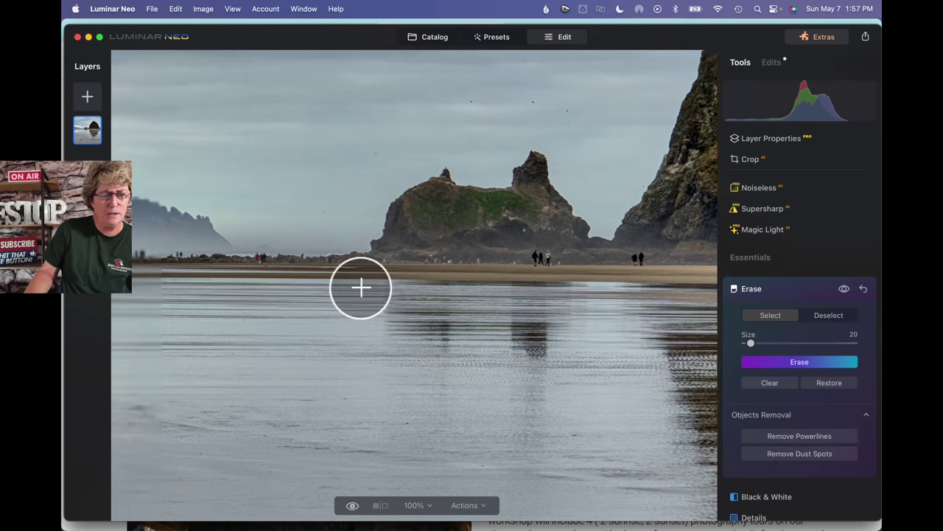
scroll(361, 288, "left", 8)
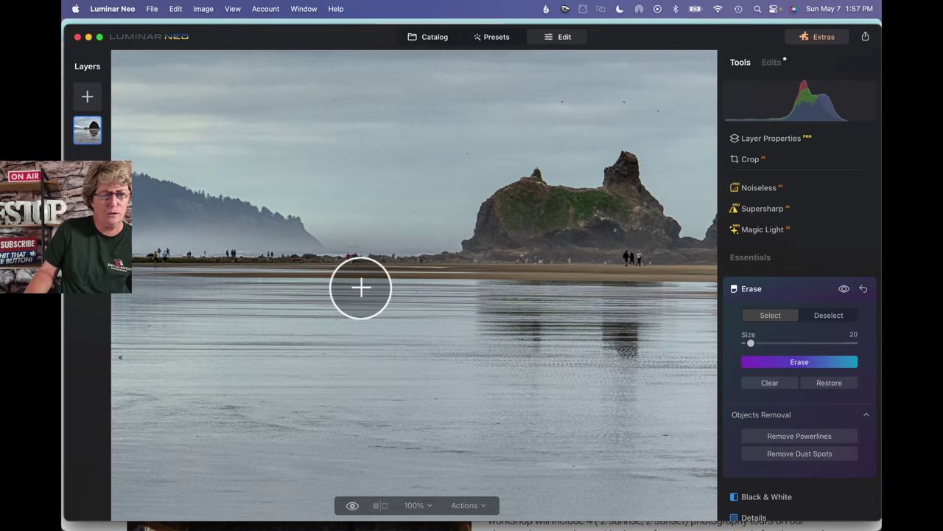
scroll(361, 287, "left", 8)
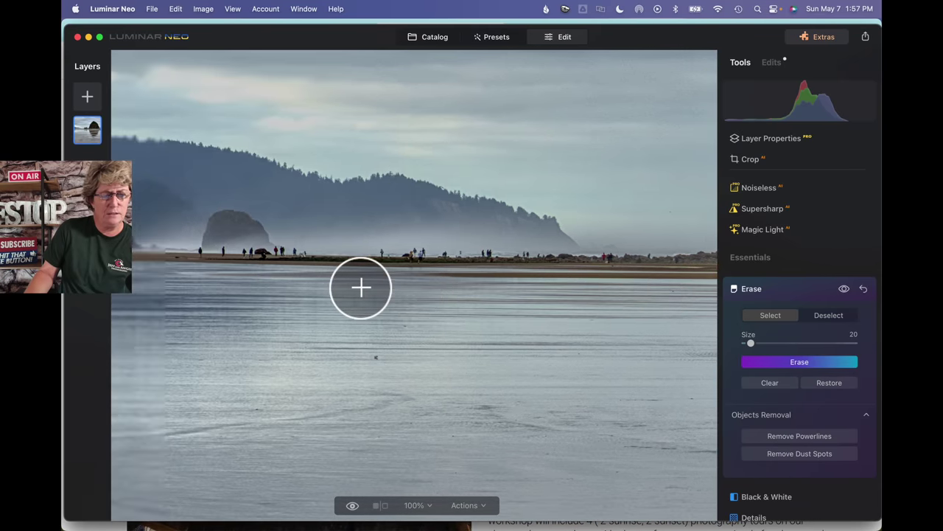
scroll(361, 287, "left", 8)
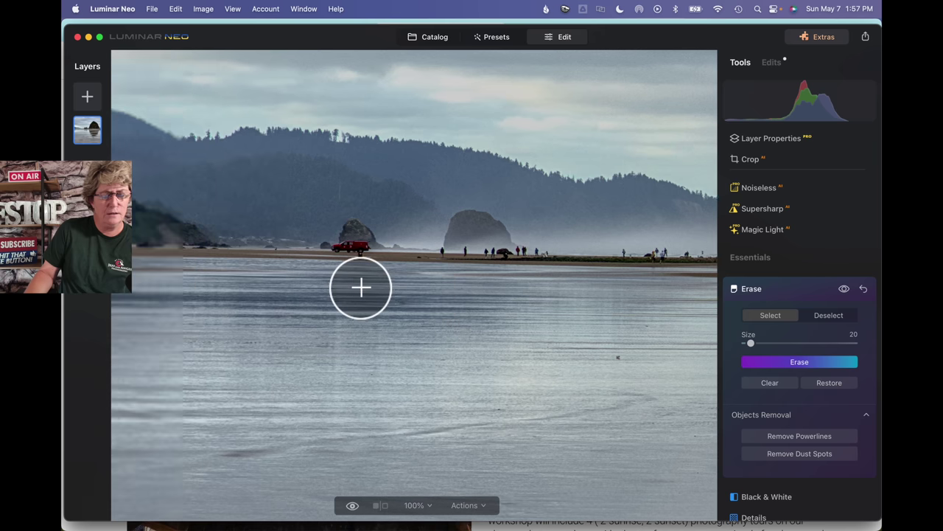
scroll(361, 287, "left", 6)
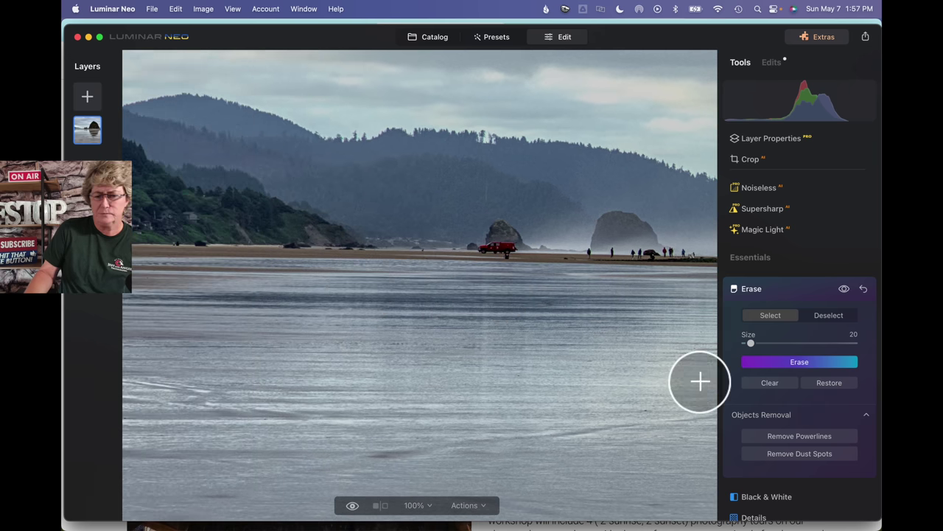
left_click(747, 287)
left_click(641, 254)
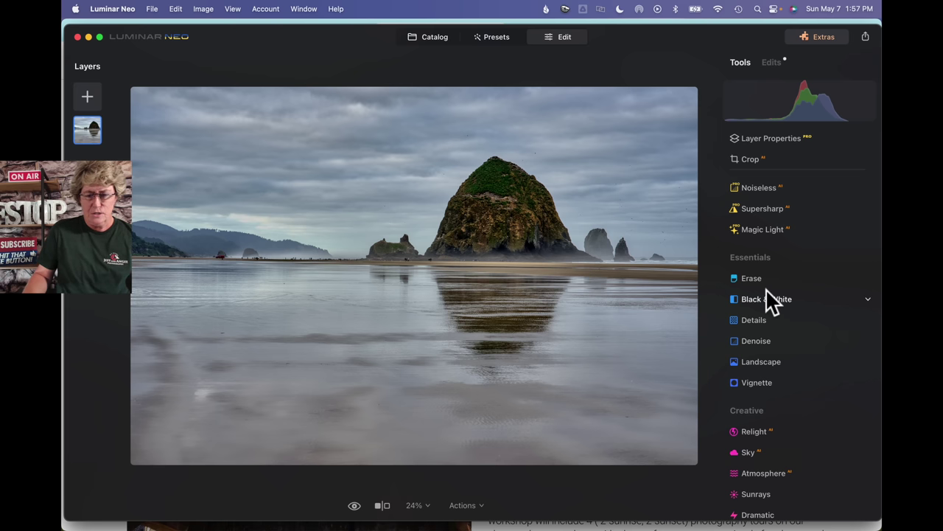
- Paint a Denoise brush mask across the sky
scroll(770, 344, "down", 1)
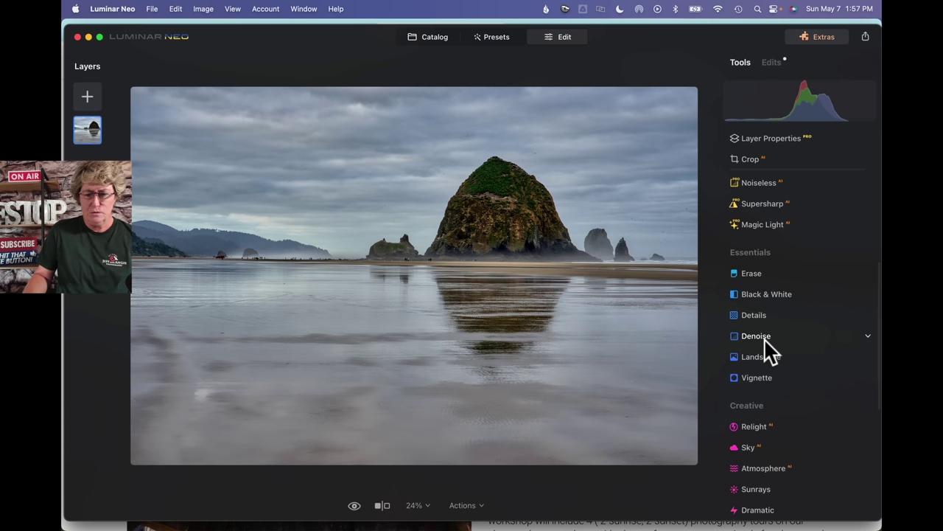
left_click(371, 133)
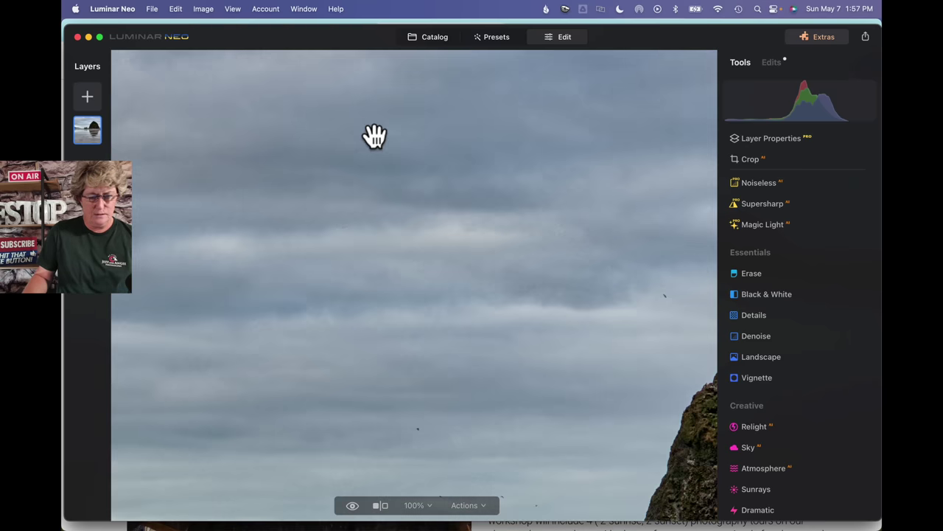
left_click(374, 136)
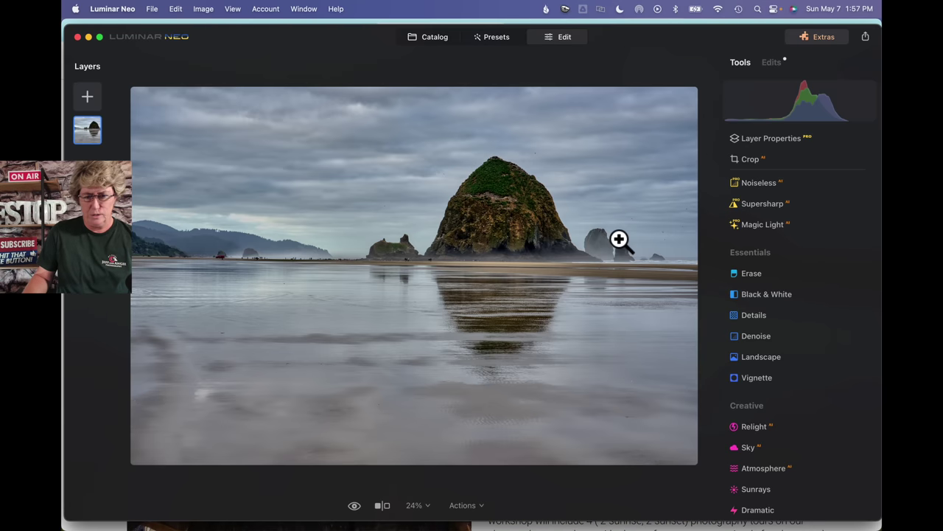
left_click(765, 316)
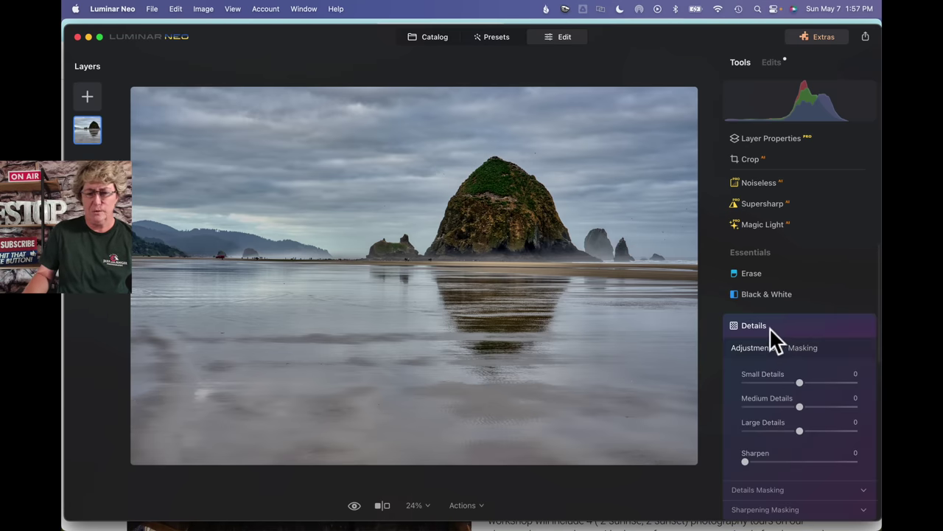
left_click(769, 327)
left_click(769, 337)
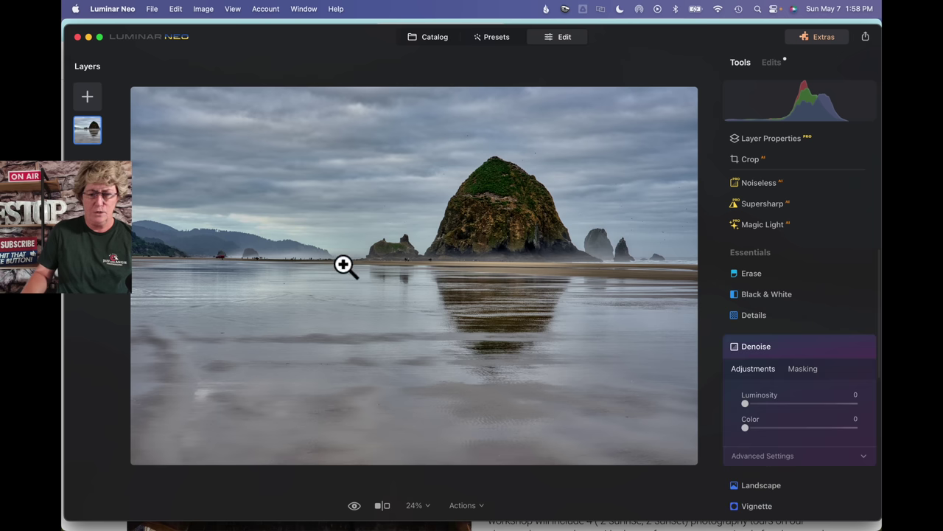
left_click(803, 368)
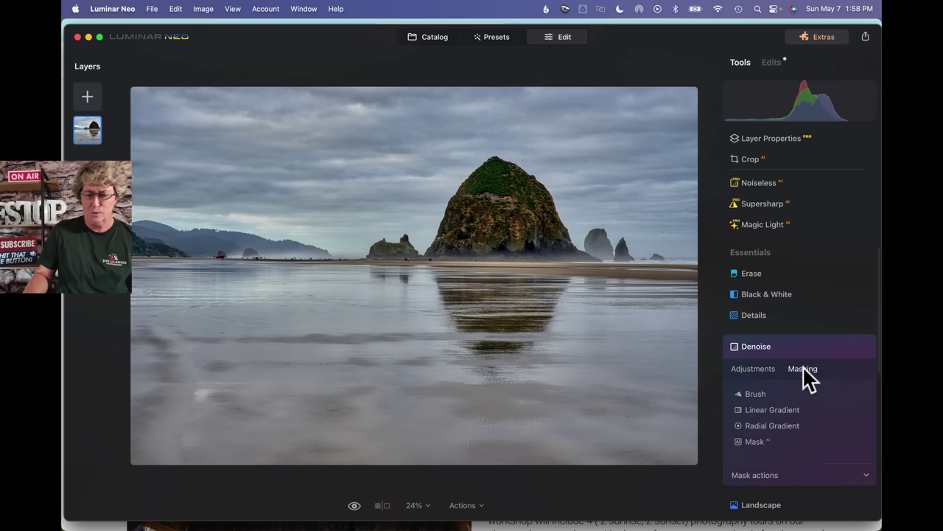
left_click(756, 394)
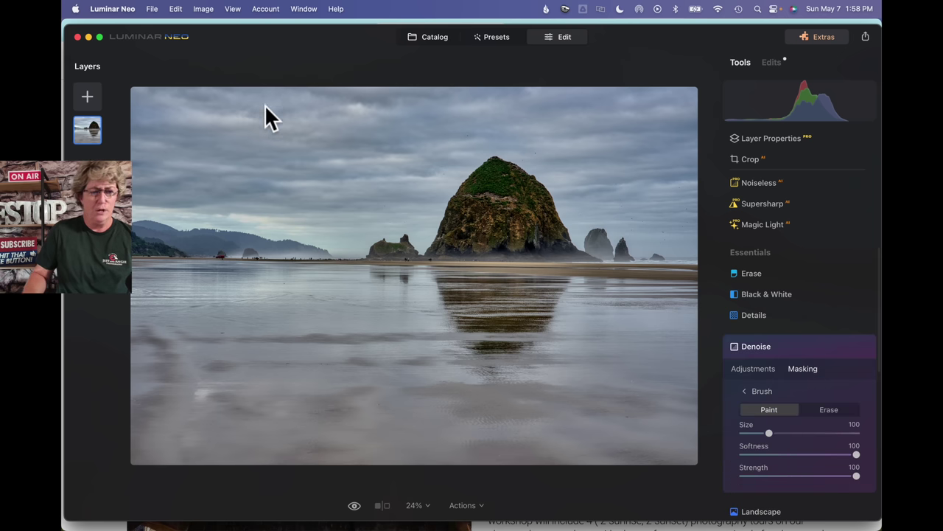
mouse_move(472, 110)
left_mouse_down()
mouse_move(145, 108)
mouse_move(147, 127)
mouse_move(363, 153)
mouse_move(160, 166)
mouse_move(191, 186)
mouse_move(339, 207)
mouse_move(157, 180)
mouse_move(150, 122)
mouse_move(347, 176)
mouse_move(427, 159)
mouse_move(424, 184)
mouse_move(353, 189)
mouse_move(184, 175)
mouse_move(434, 120)
mouse_move(678, 112)
mouse_move(556, 103)
mouse_move(687, 113)
mouse_move(685, 232)
mouse_move(668, 187)
mouse_move(560, 150)
mouse_move(595, 192)
mouse_move(629, 194)
mouse_move(673, 218)
mouse_move(501, 97)
mouse_move(460, 114)
mouse_move(462, 134)
mouse_move(396, 182)
mouse_move(361, 198)
mouse_move(292, 196)
left_mouse_up()
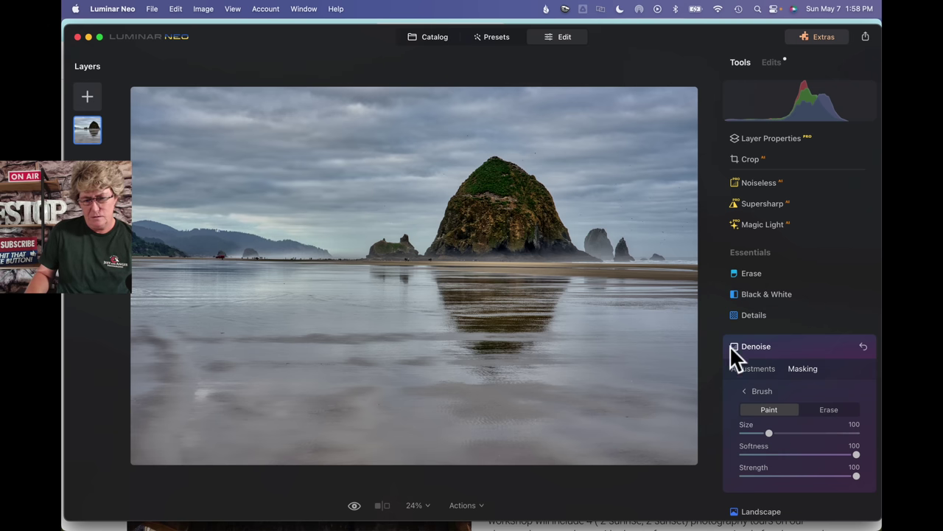
- Set Denoise Luminosity to 100 on the masked sky and fit the photo to screen
left_click(752, 371)
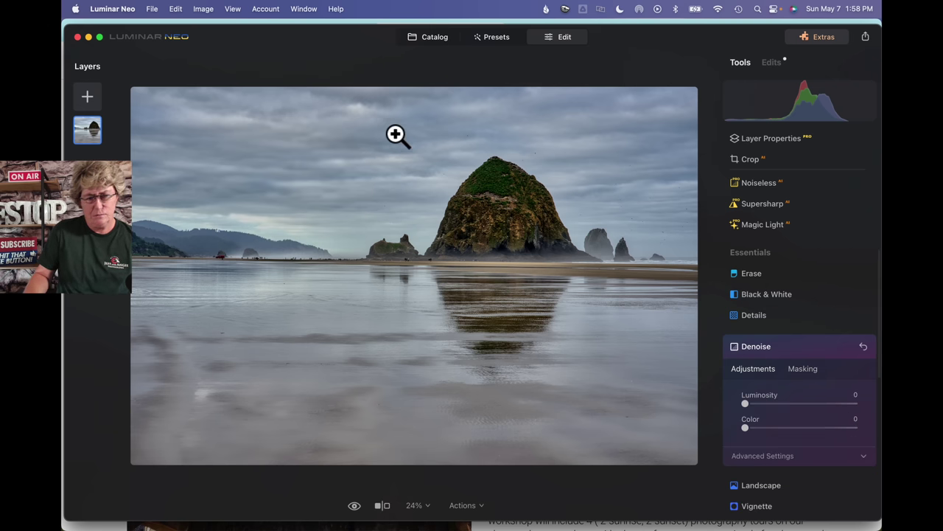
left_click(440, 129)
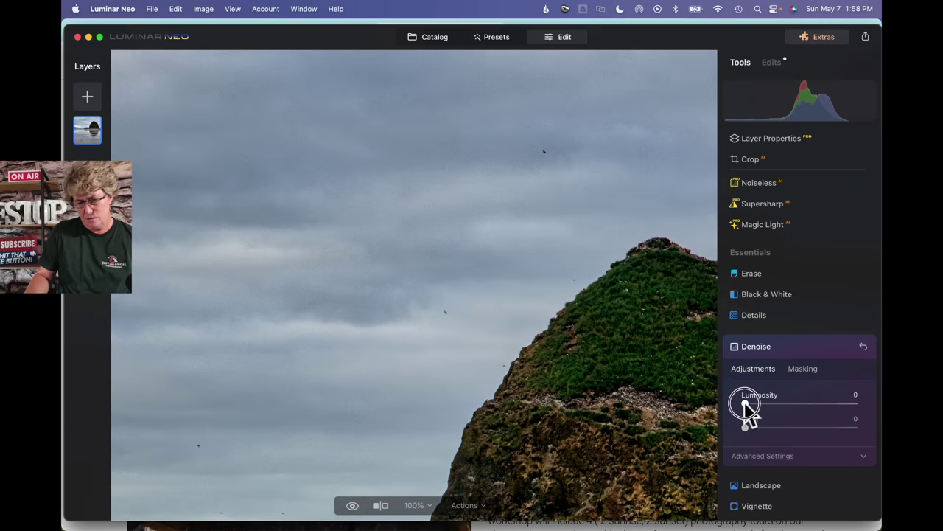
left_click_drag(746, 404, 877, 419)
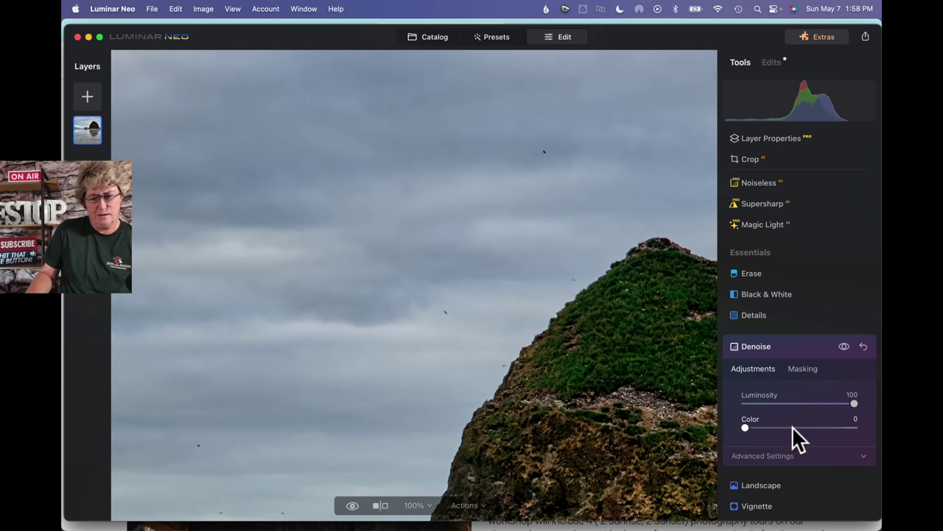
left_click(771, 351)
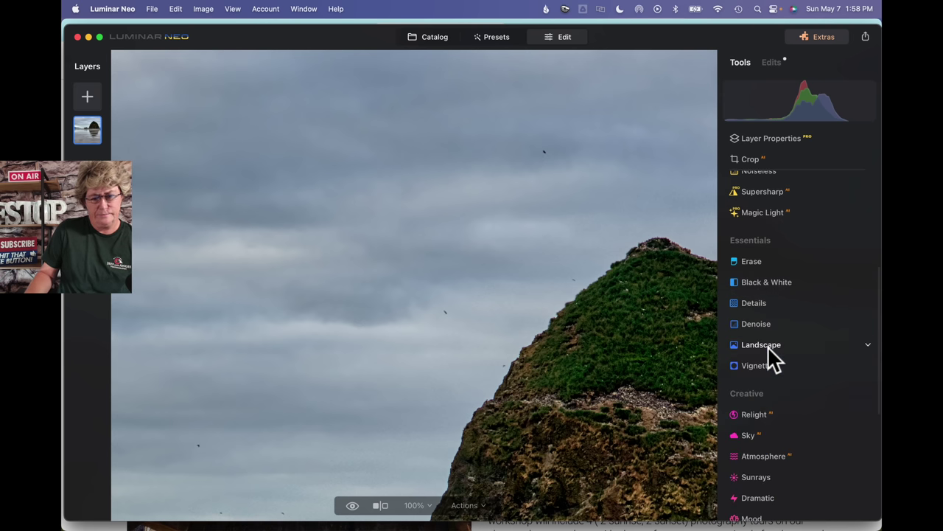
left_click(550, 305)
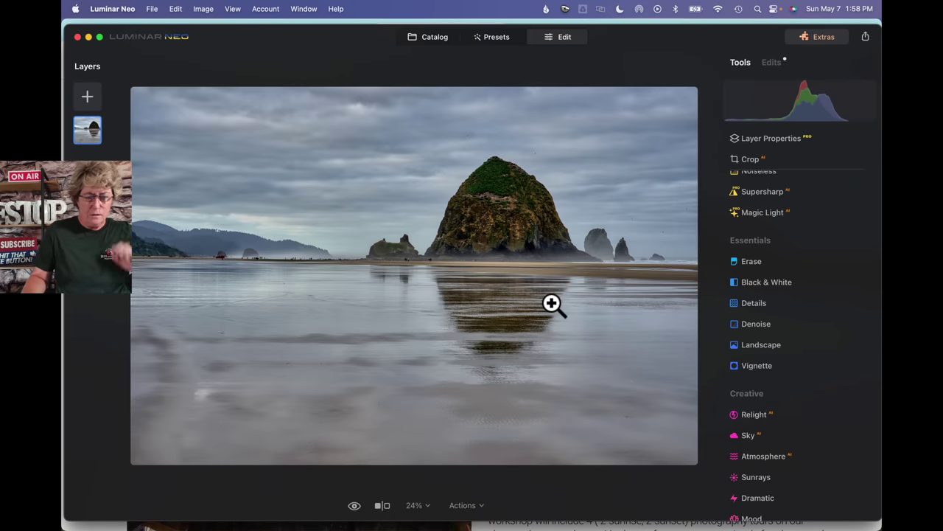
- Crop to a free ratio, trimming the bottom-right, top and left edges, and apply it
left_click(748, 163)
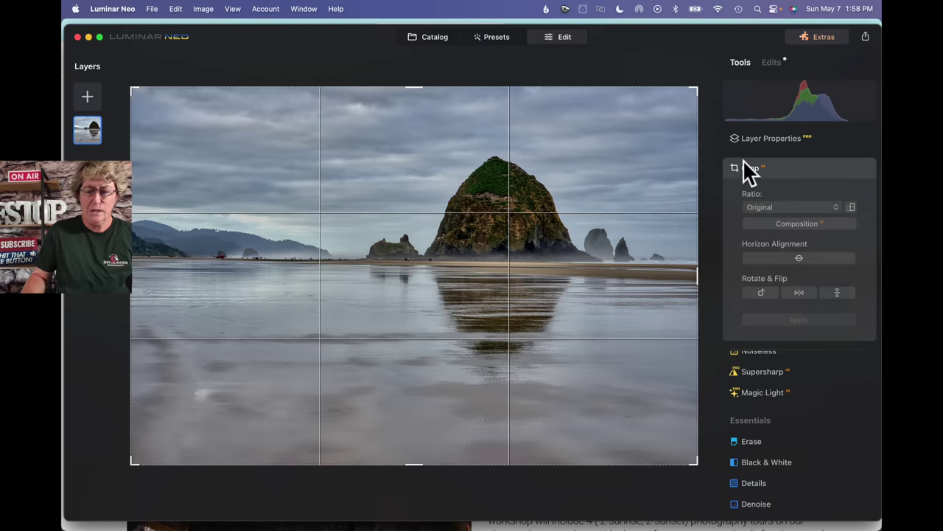
left_click(831, 207)
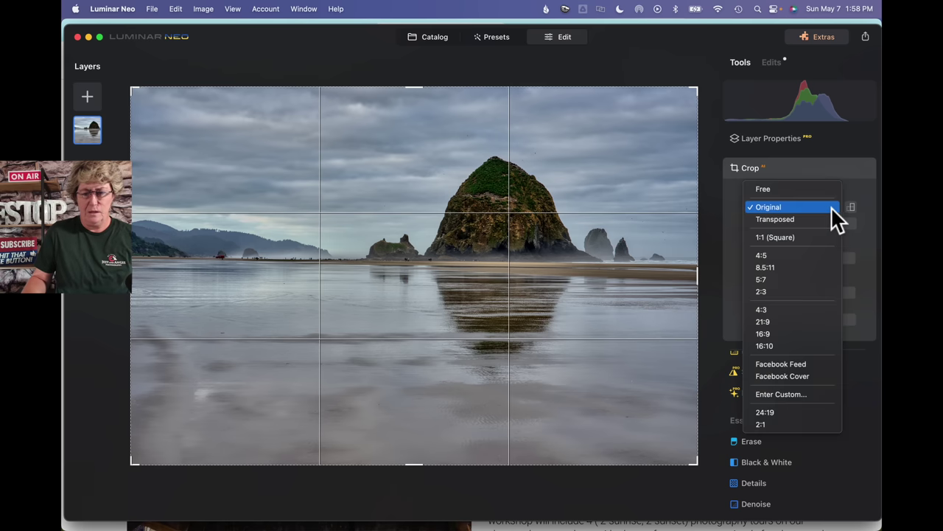
left_click(779, 190)
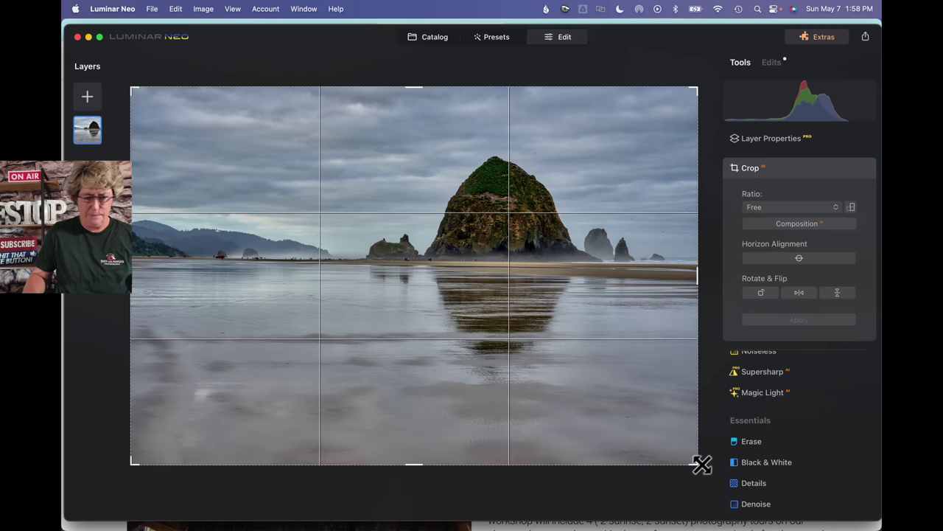
left_click_drag(697, 466, 659, 398)
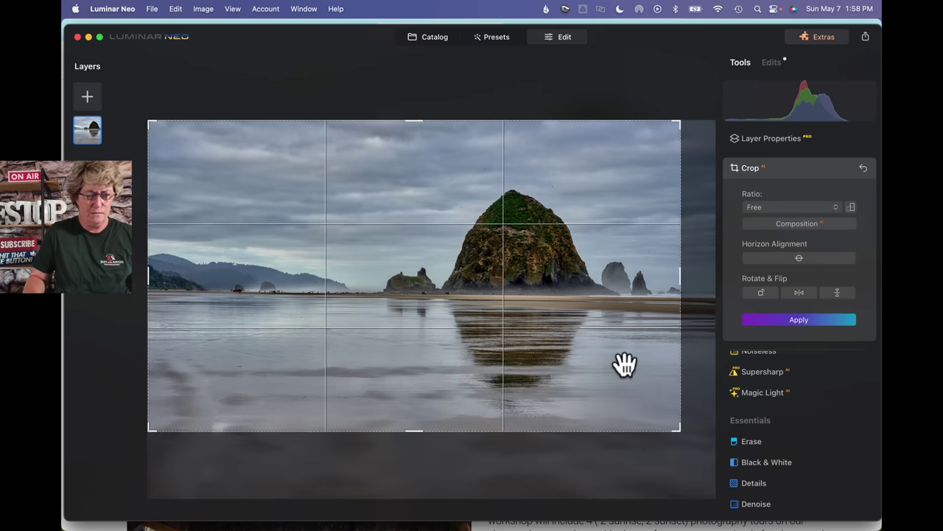
left_click_drag(624, 364, 595, 362)
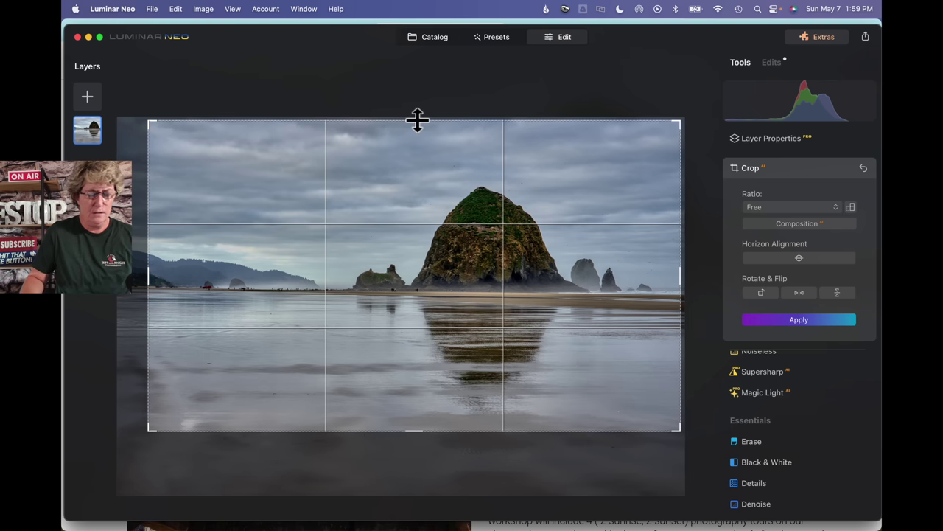
mouse_move(417, 119)
left_mouse_down()
mouse_move(417, 128)
mouse_move(417, 114)
left_mouse_up()
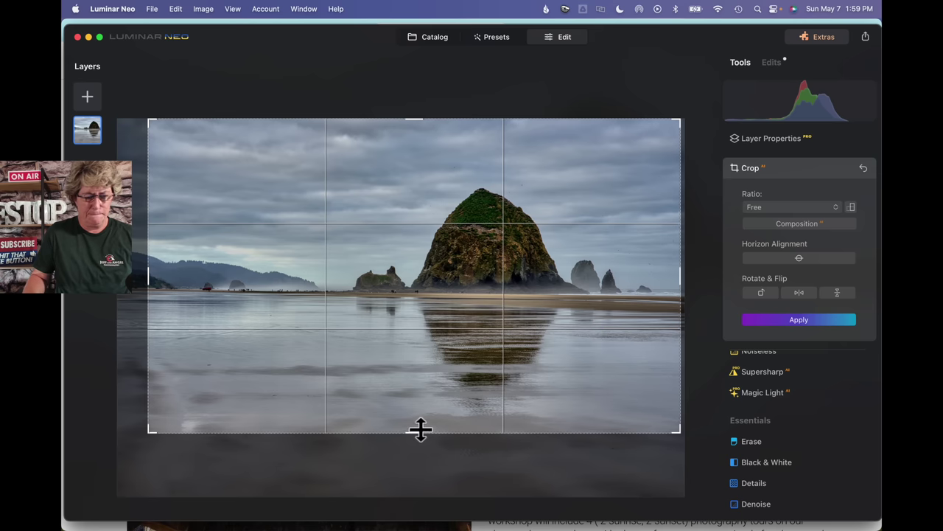
mouse_move(420, 431)
left_mouse_down()
mouse_move(420, 448)
mouse_move(421, 428)
left_mouse_up()
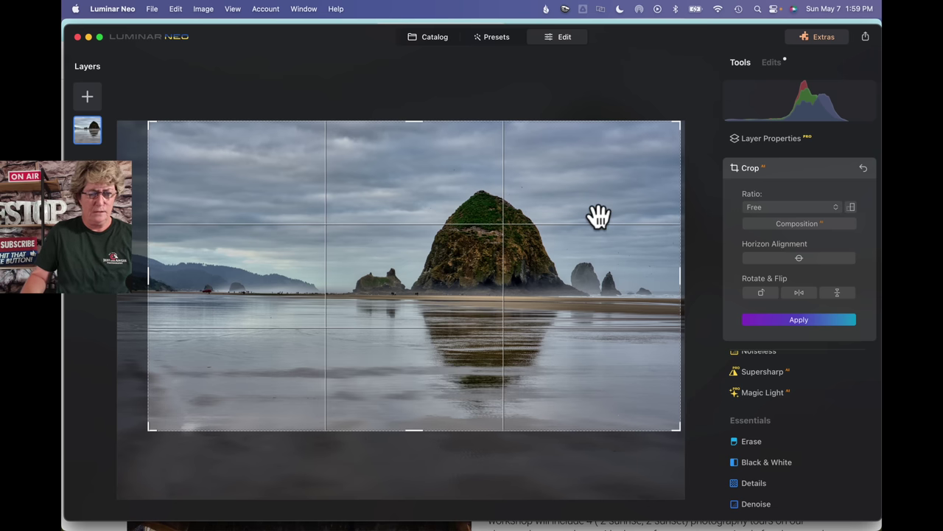
left_click_drag(150, 274, 237, 283)
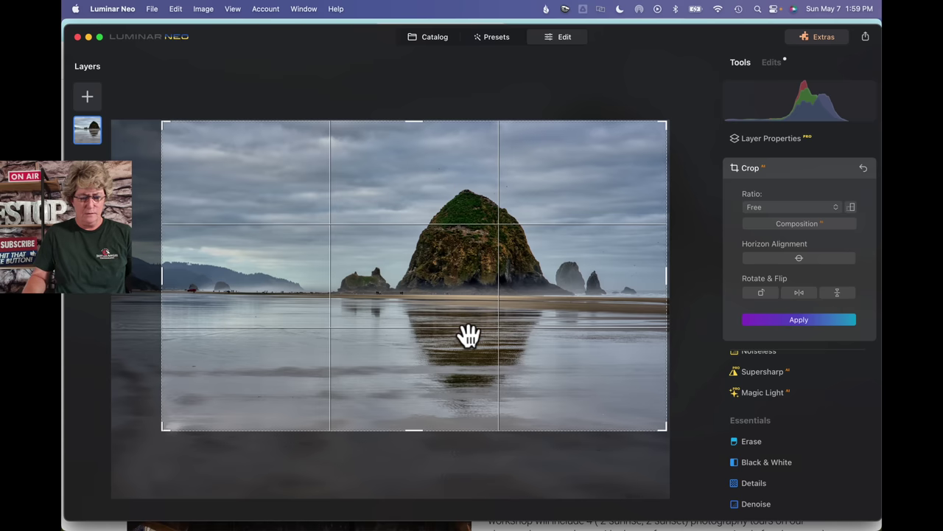
left_click(806, 320)
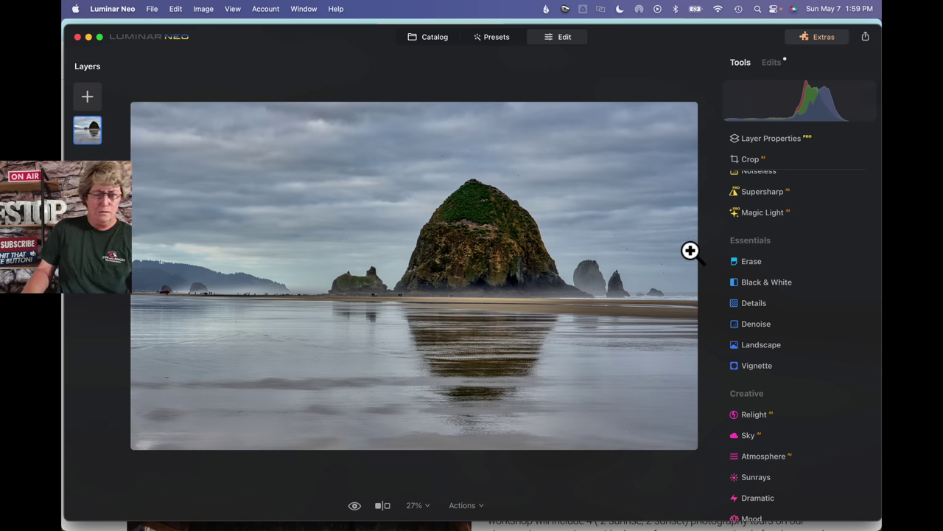
left_click(491, 246)
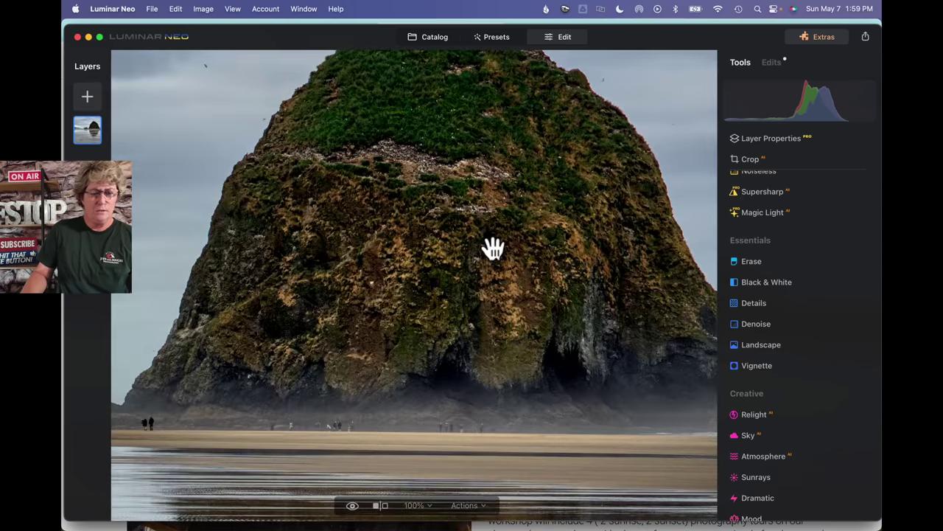
- Paint an Enhance brush mask at size 60 over Haystack Rock
left_click(492, 248)
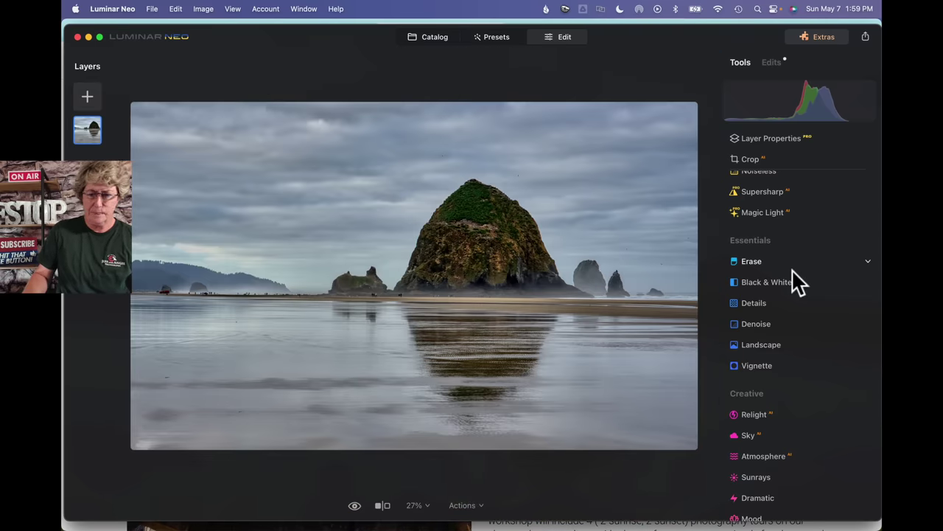
scroll(794, 275, "up", 5)
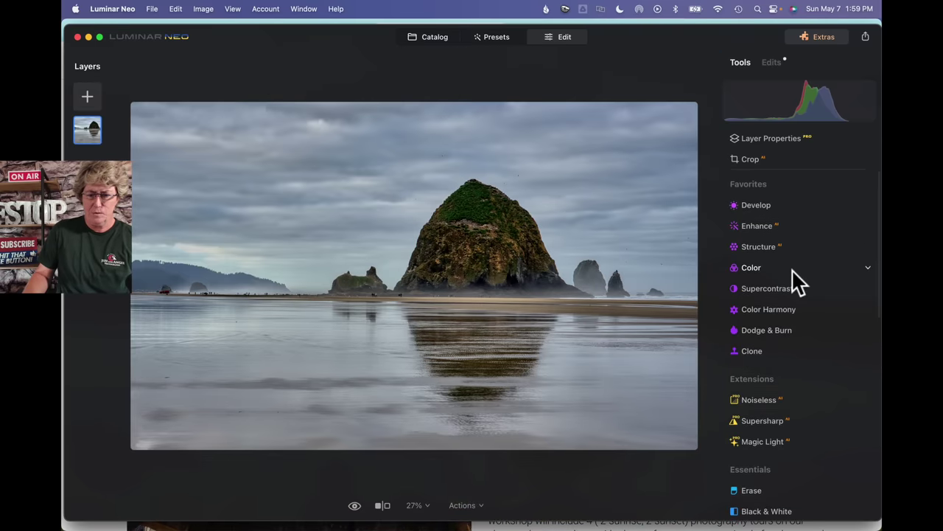
left_click(759, 226)
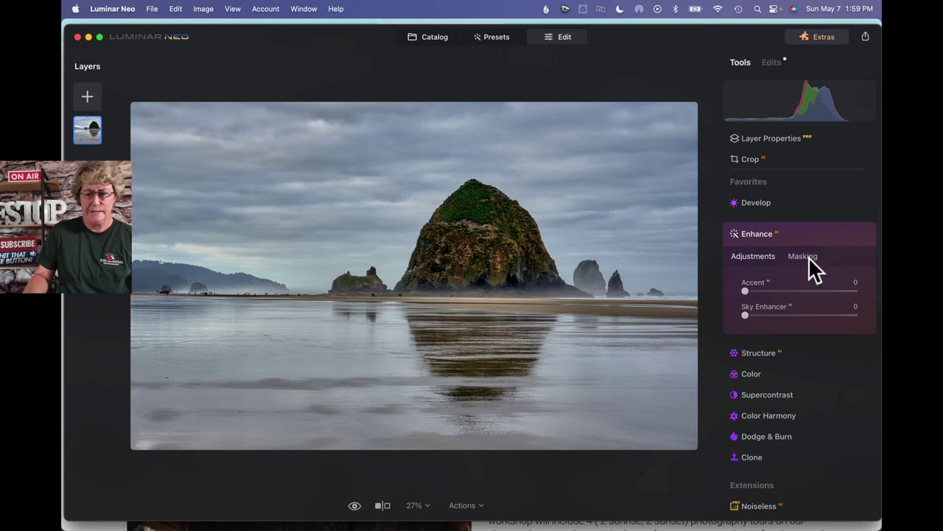
left_click(766, 237)
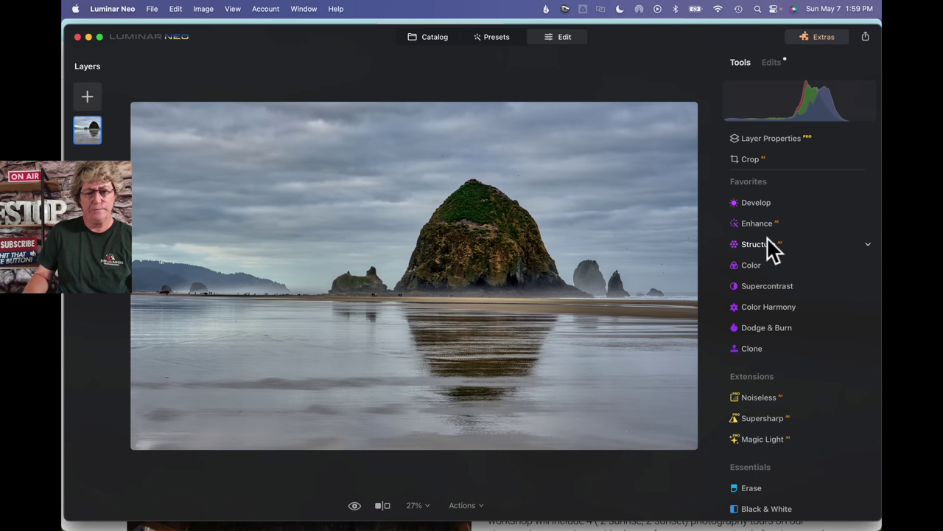
left_click(762, 224)
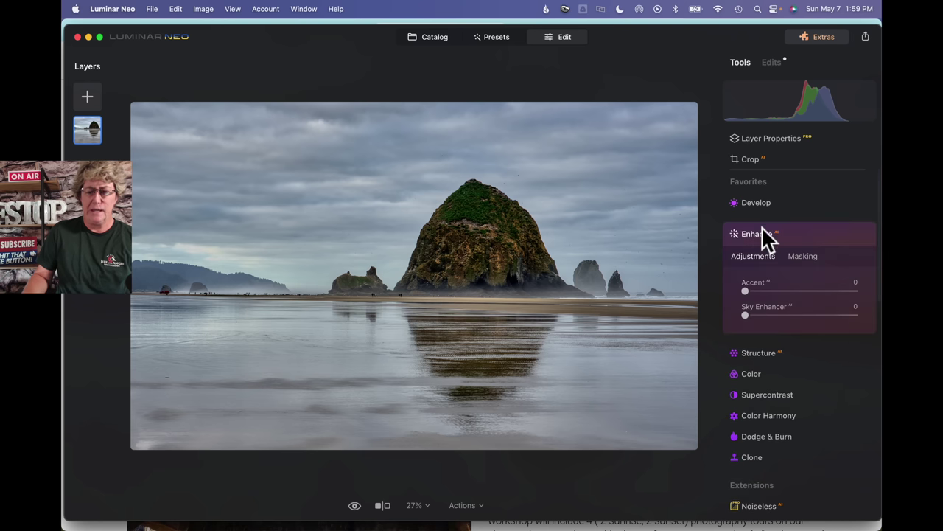
left_click(798, 256)
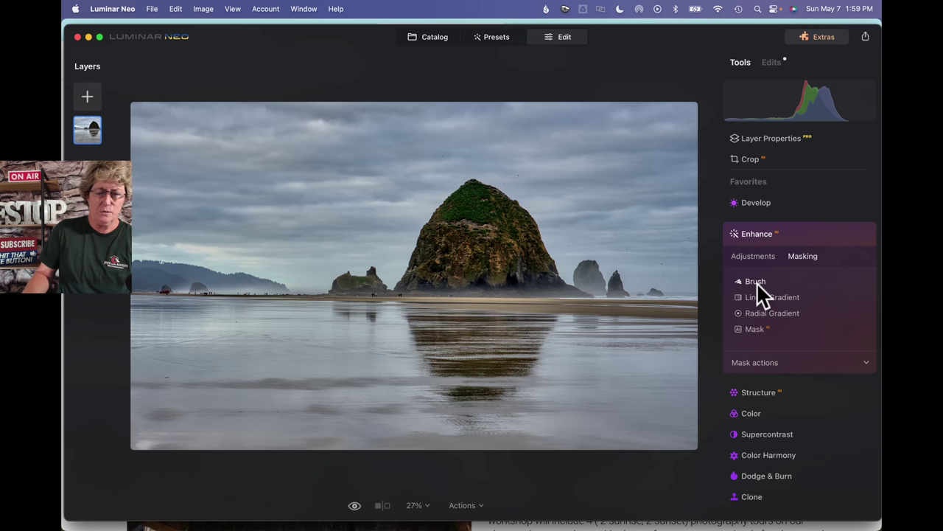
left_click(757, 283)
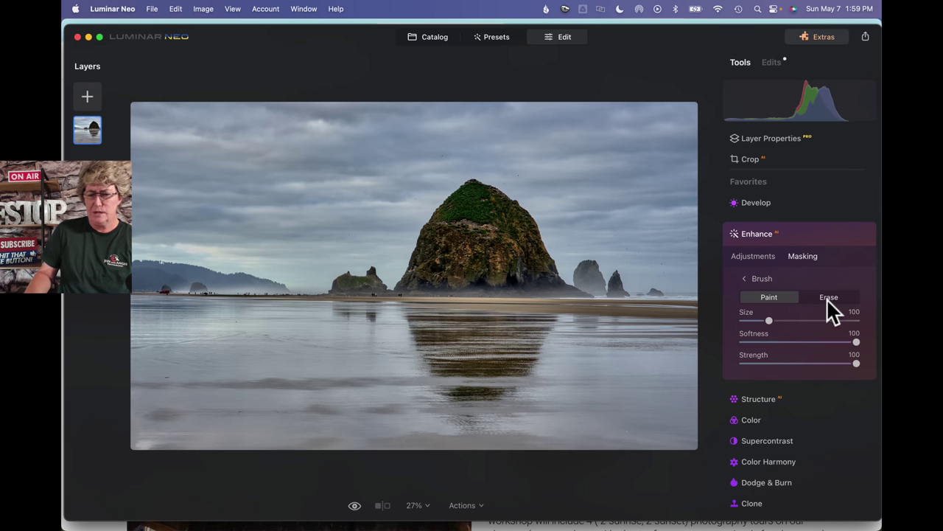
left_click(829, 297)
left_click(769, 297)
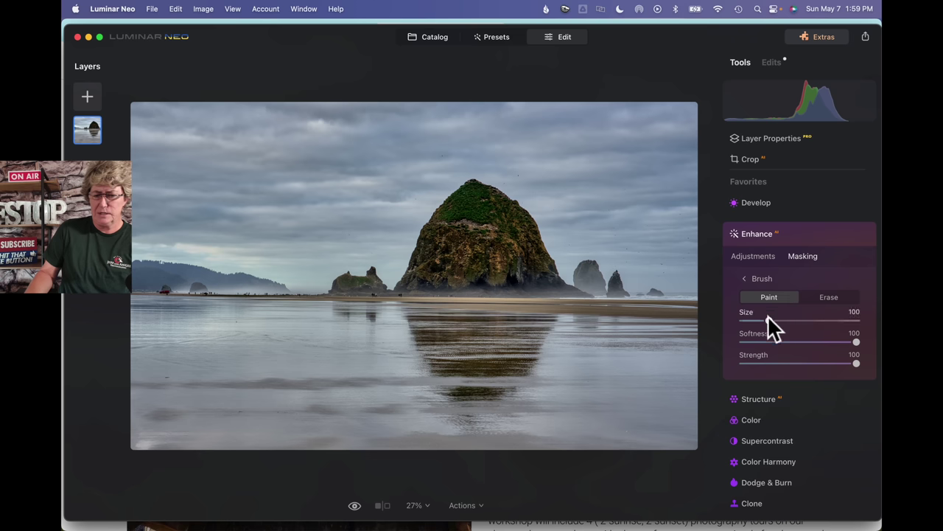
left_click_drag(767, 321, 733, 316)
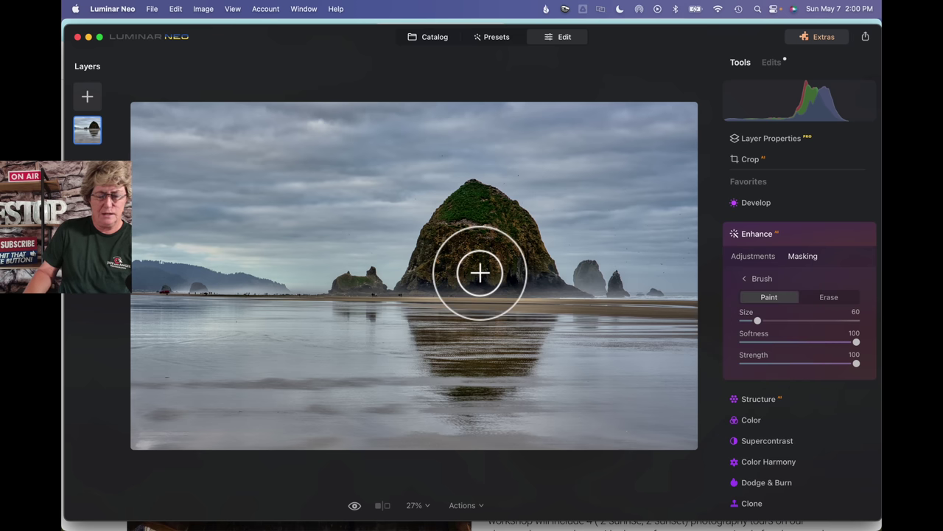
mouse_move(480, 273)
left_mouse_down()
mouse_move(436, 272)
mouse_move(462, 232)
mouse_move(489, 221)
mouse_move(528, 253)
mouse_move(477, 274)
mouse_move(423, 278)
mouse_move(494, 282)
mouse_move(524, 257)
mouse_move(497, 214)
mouse_move(476, 204)
mouse_move(435, 247)
mouse_move(462, 272)
mouse_move(494, 273)
mouse_move(447, 278)
mouse_move(480, 279)
left_mouse_up()
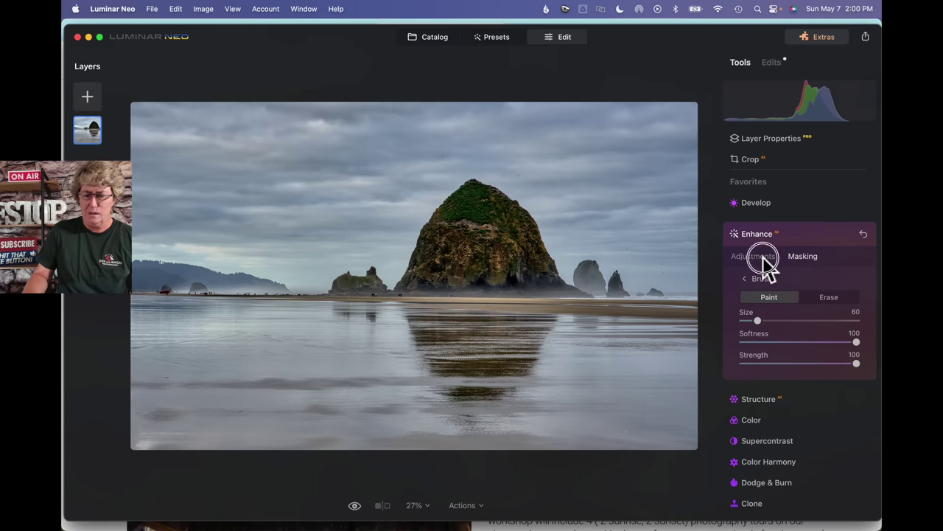
- Raise Enhance Accent to 41 on the masked rock and toggle it on and off to compare
left_click(762, 258)
left_click_drag(747, 293, 795, 299)
left_click(844, 234)
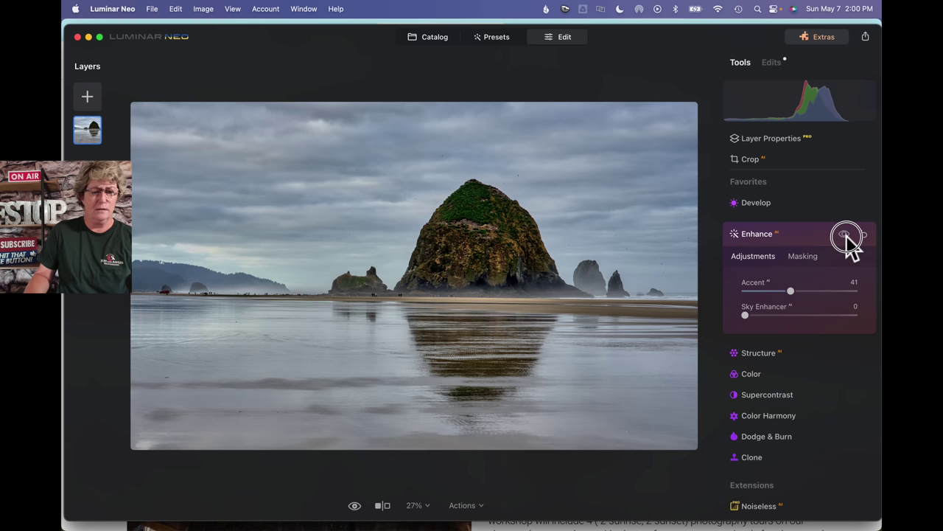
left_click(844, 235)
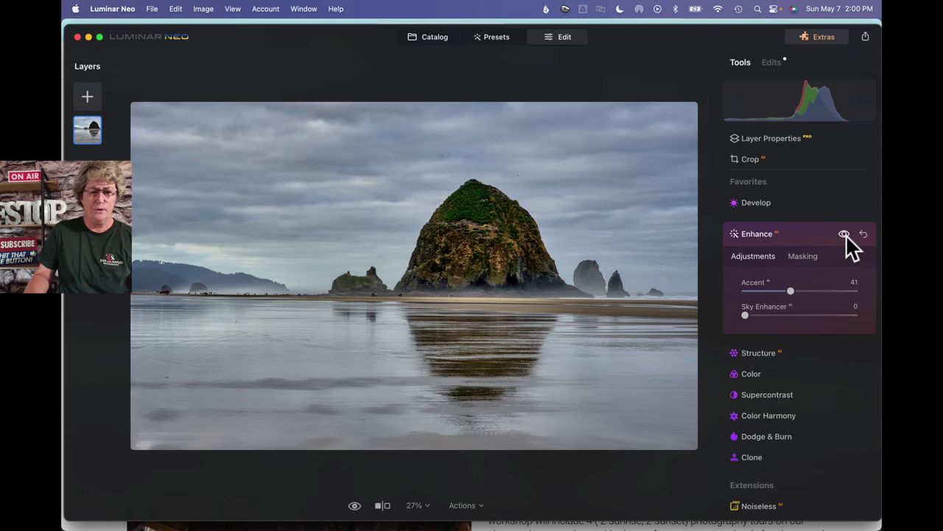
left_click(844, 234)
left_click(844, 234)
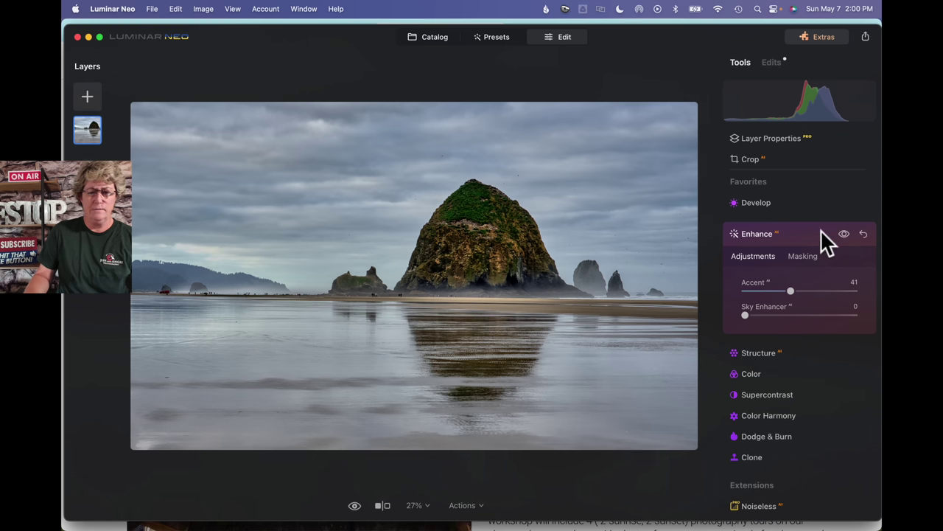
left_click(777, 234)
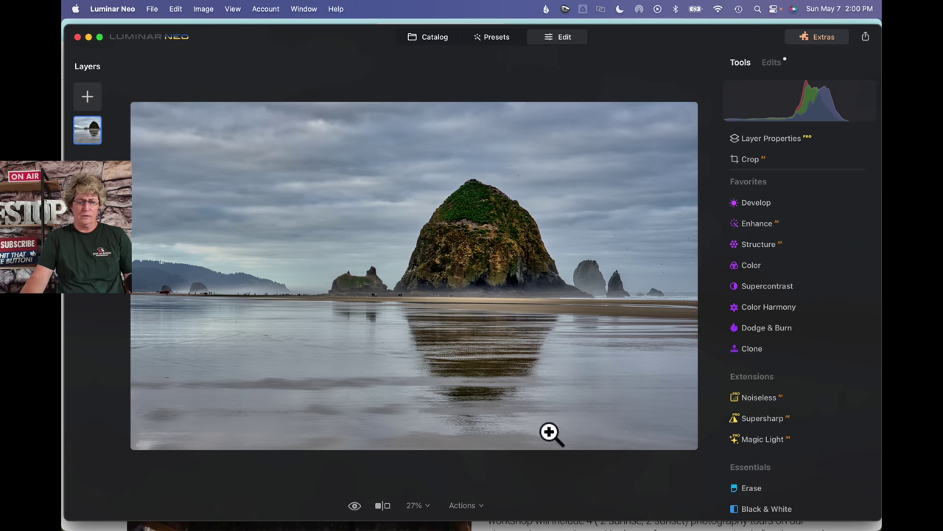
- Switch to Ecamm Live from the macOS Dock
mouse_move(595, 520)
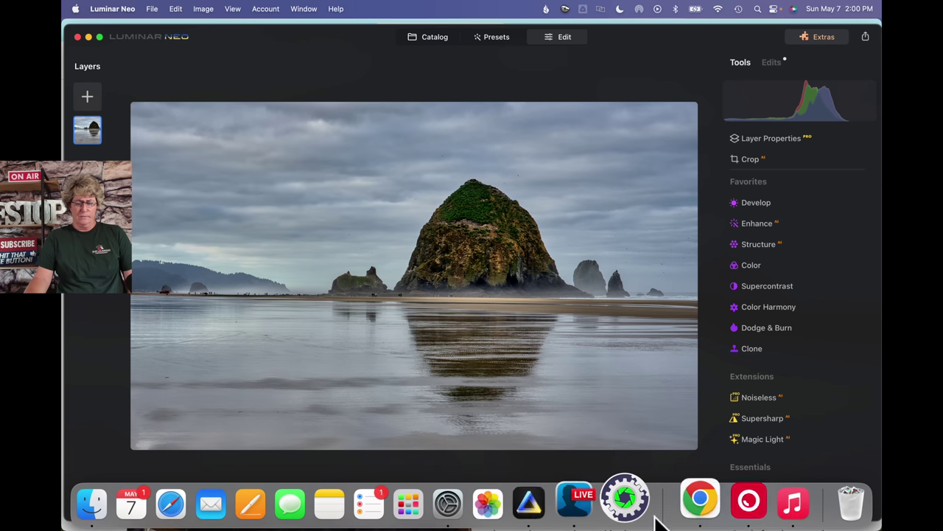
left_click(597, 503)
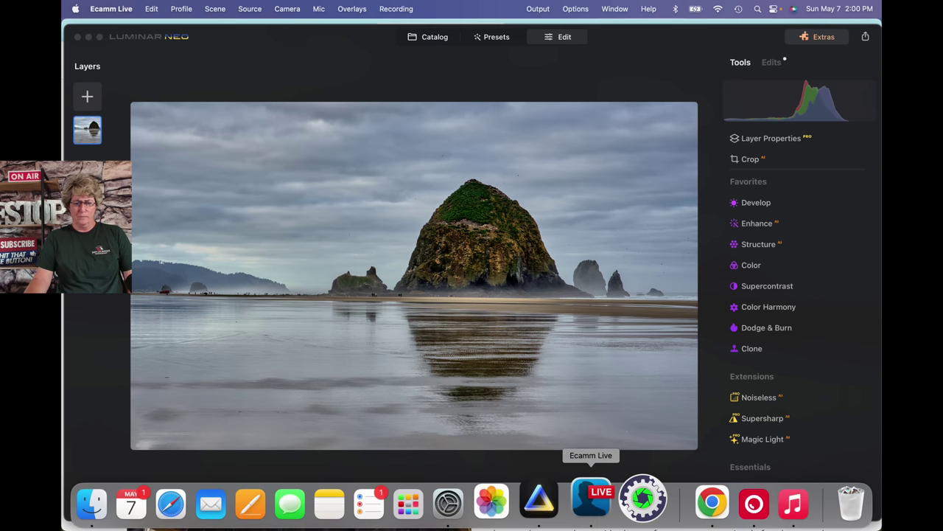